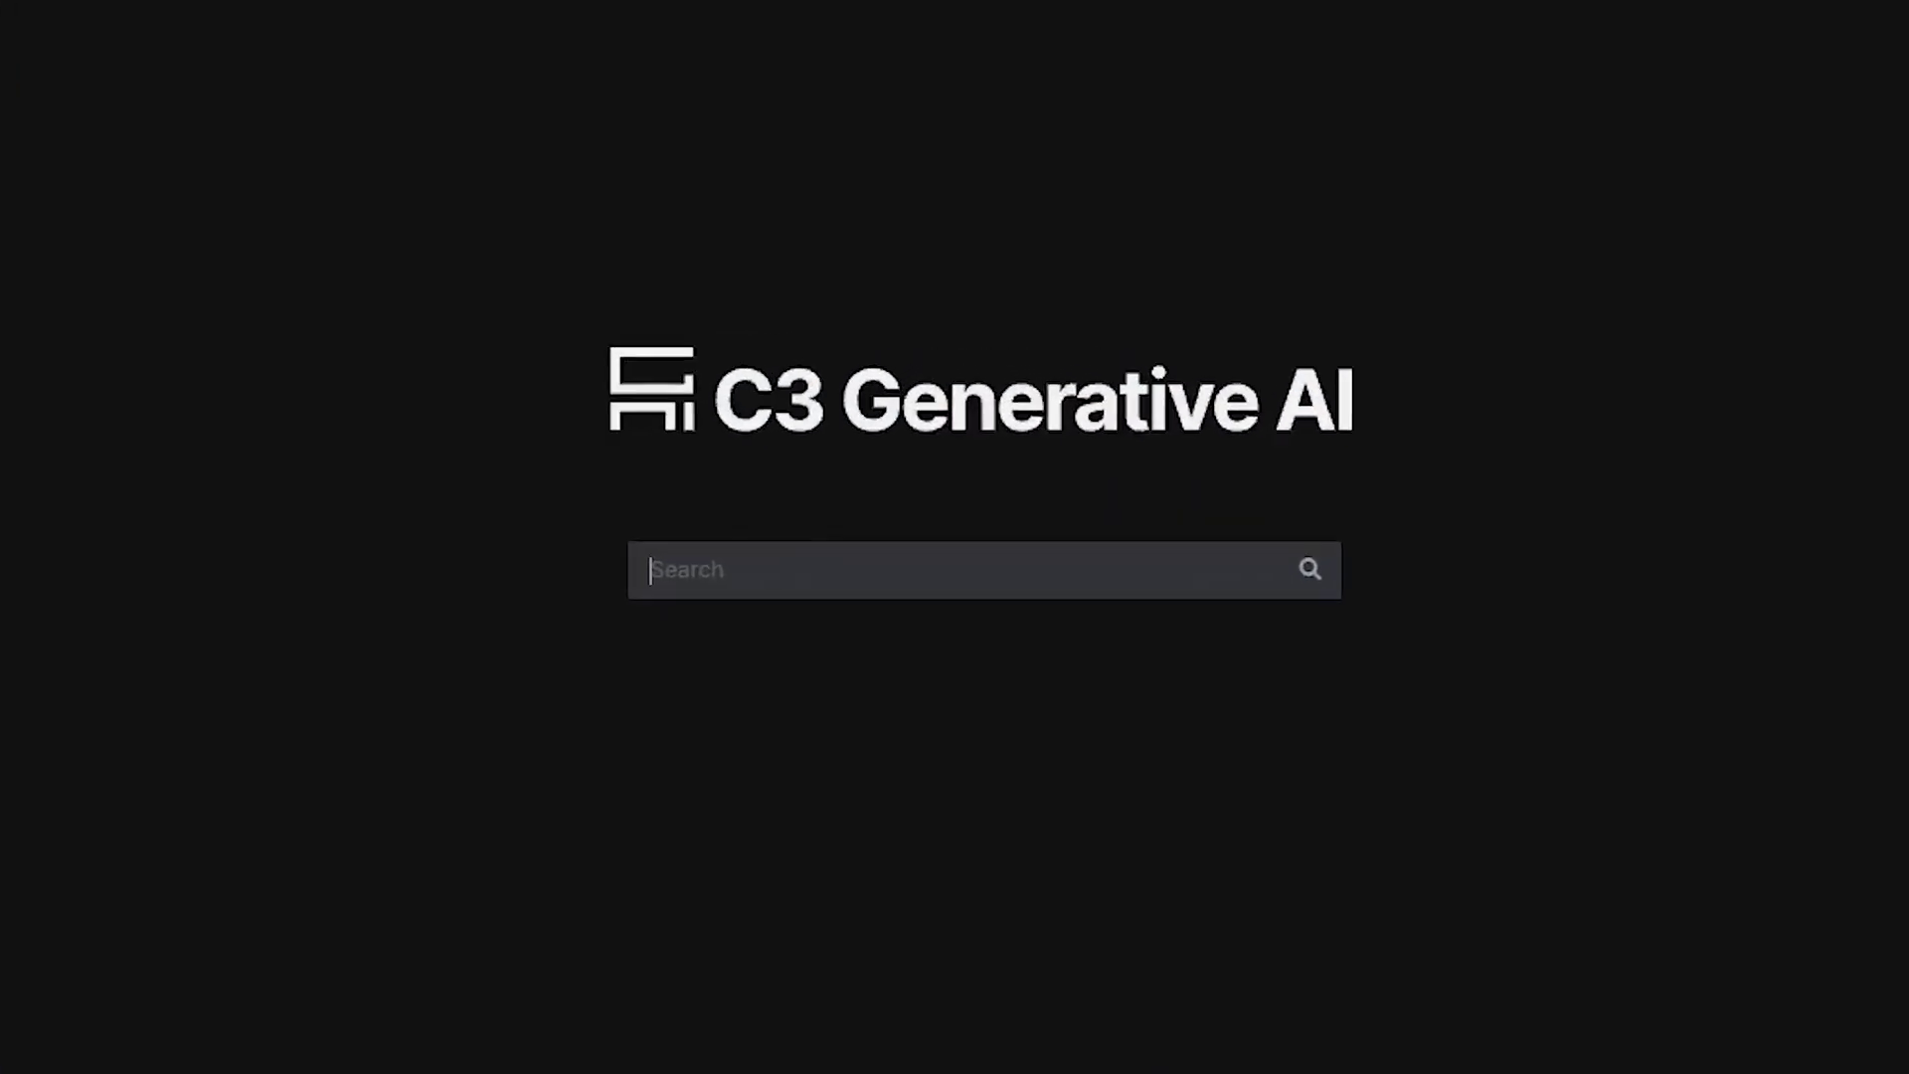
pyautogui.write('Which of my asset')
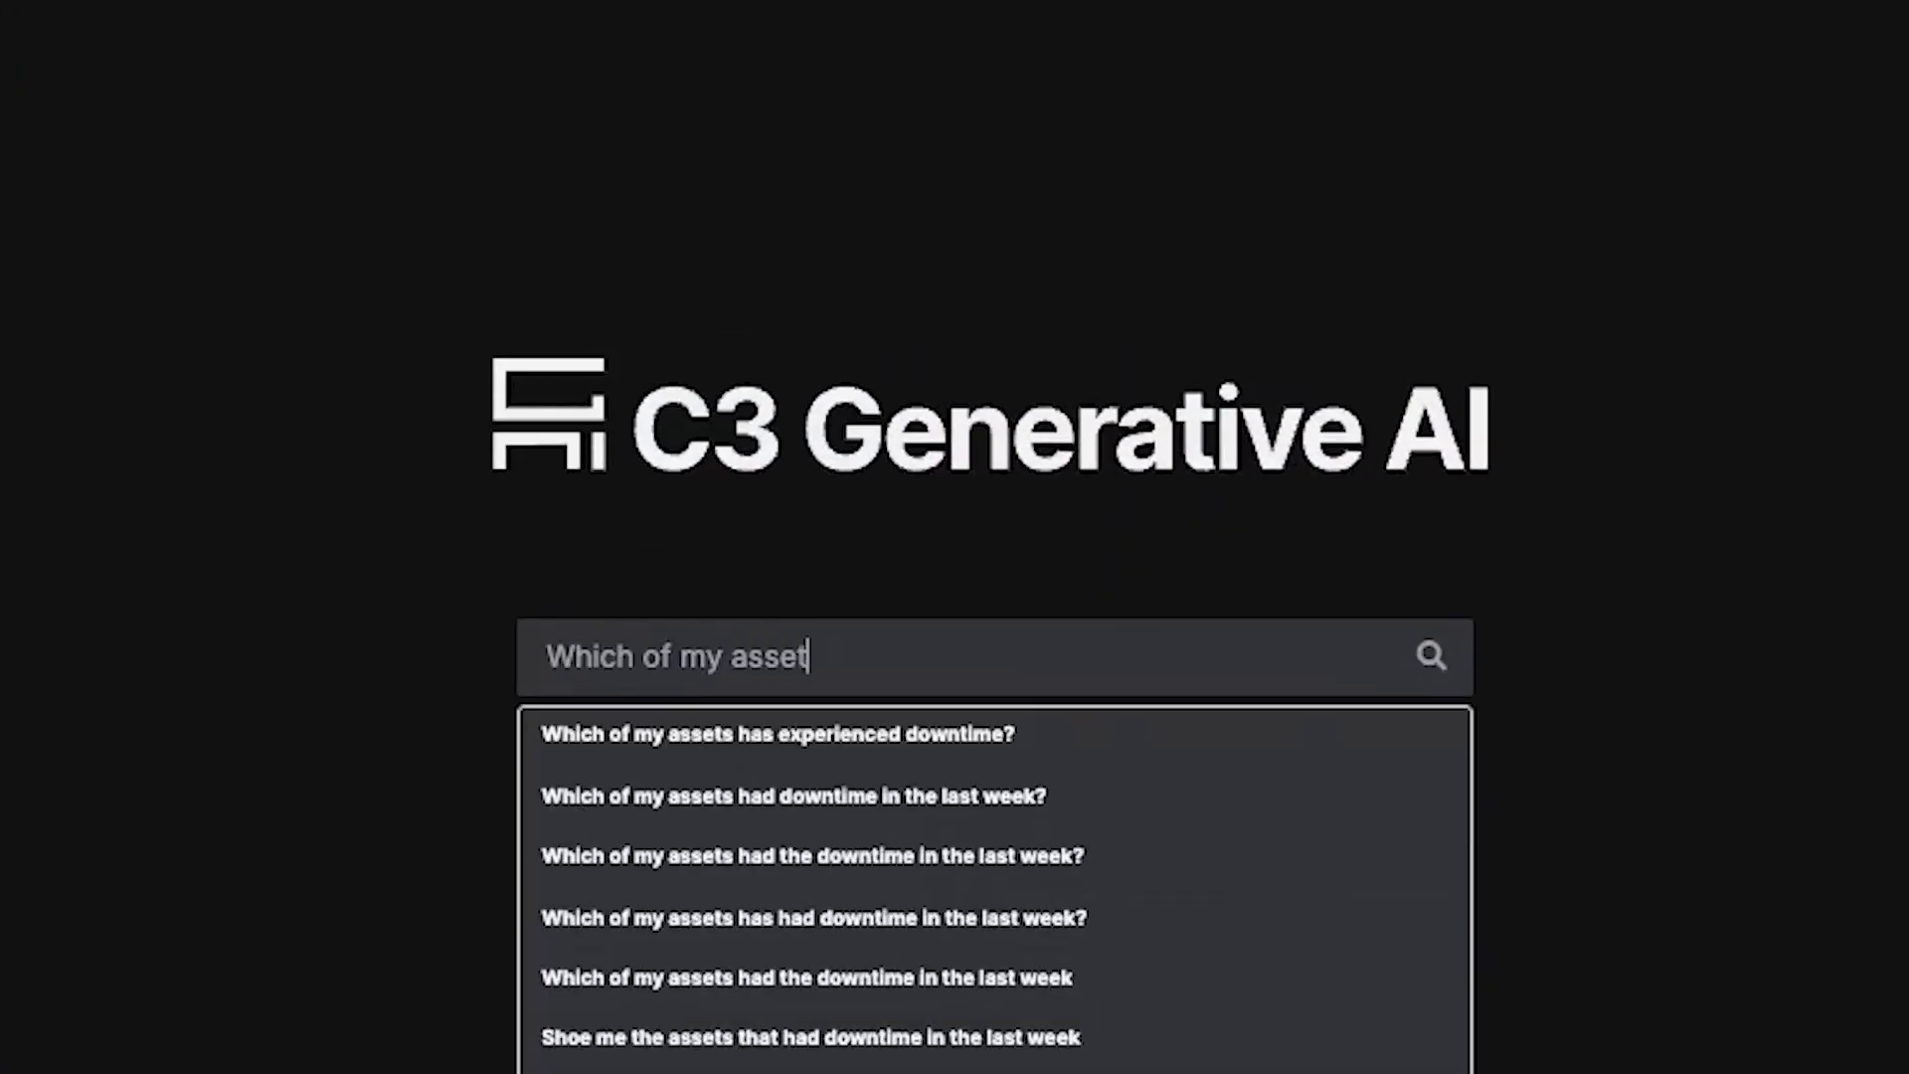
pyautogui.write('s had downtime in the last week?')
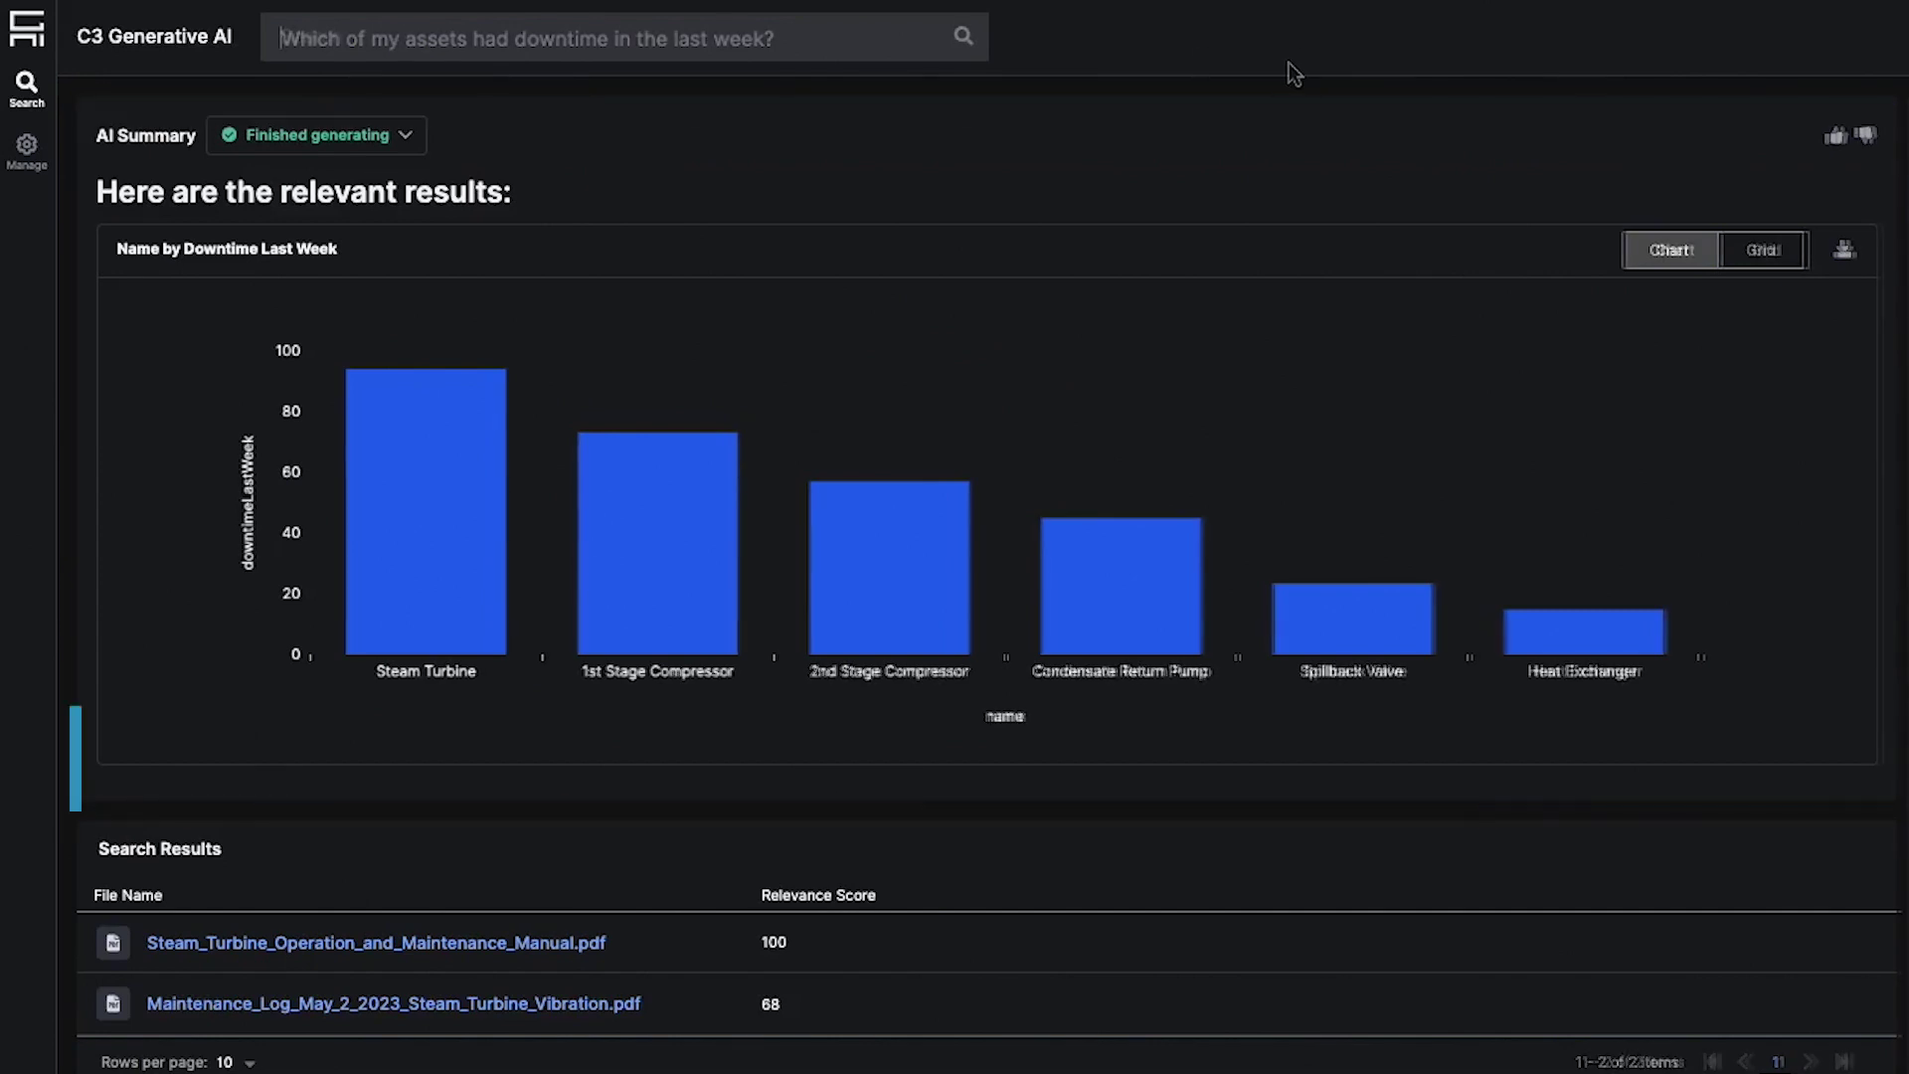
pyautogui.write('Which steam turbine sens')
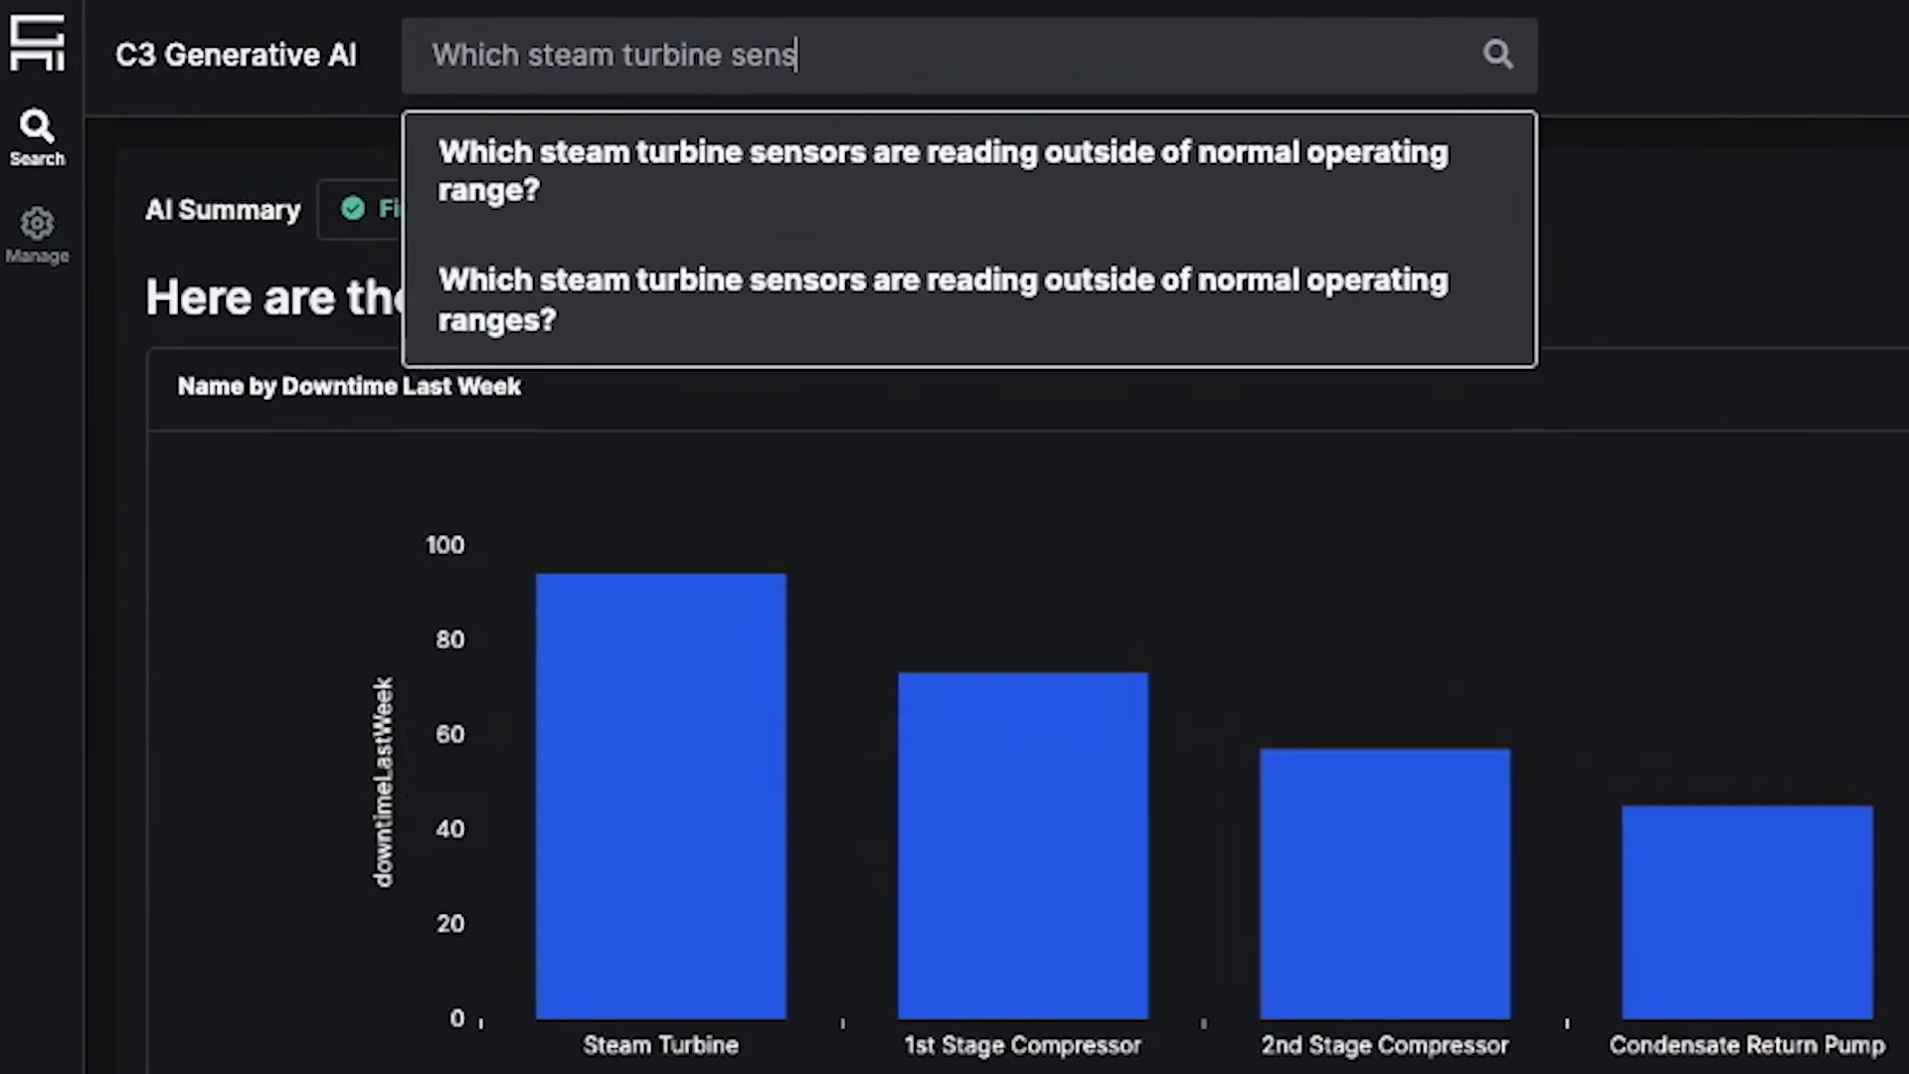
pyautogui.write('ors are reading outside of norm')
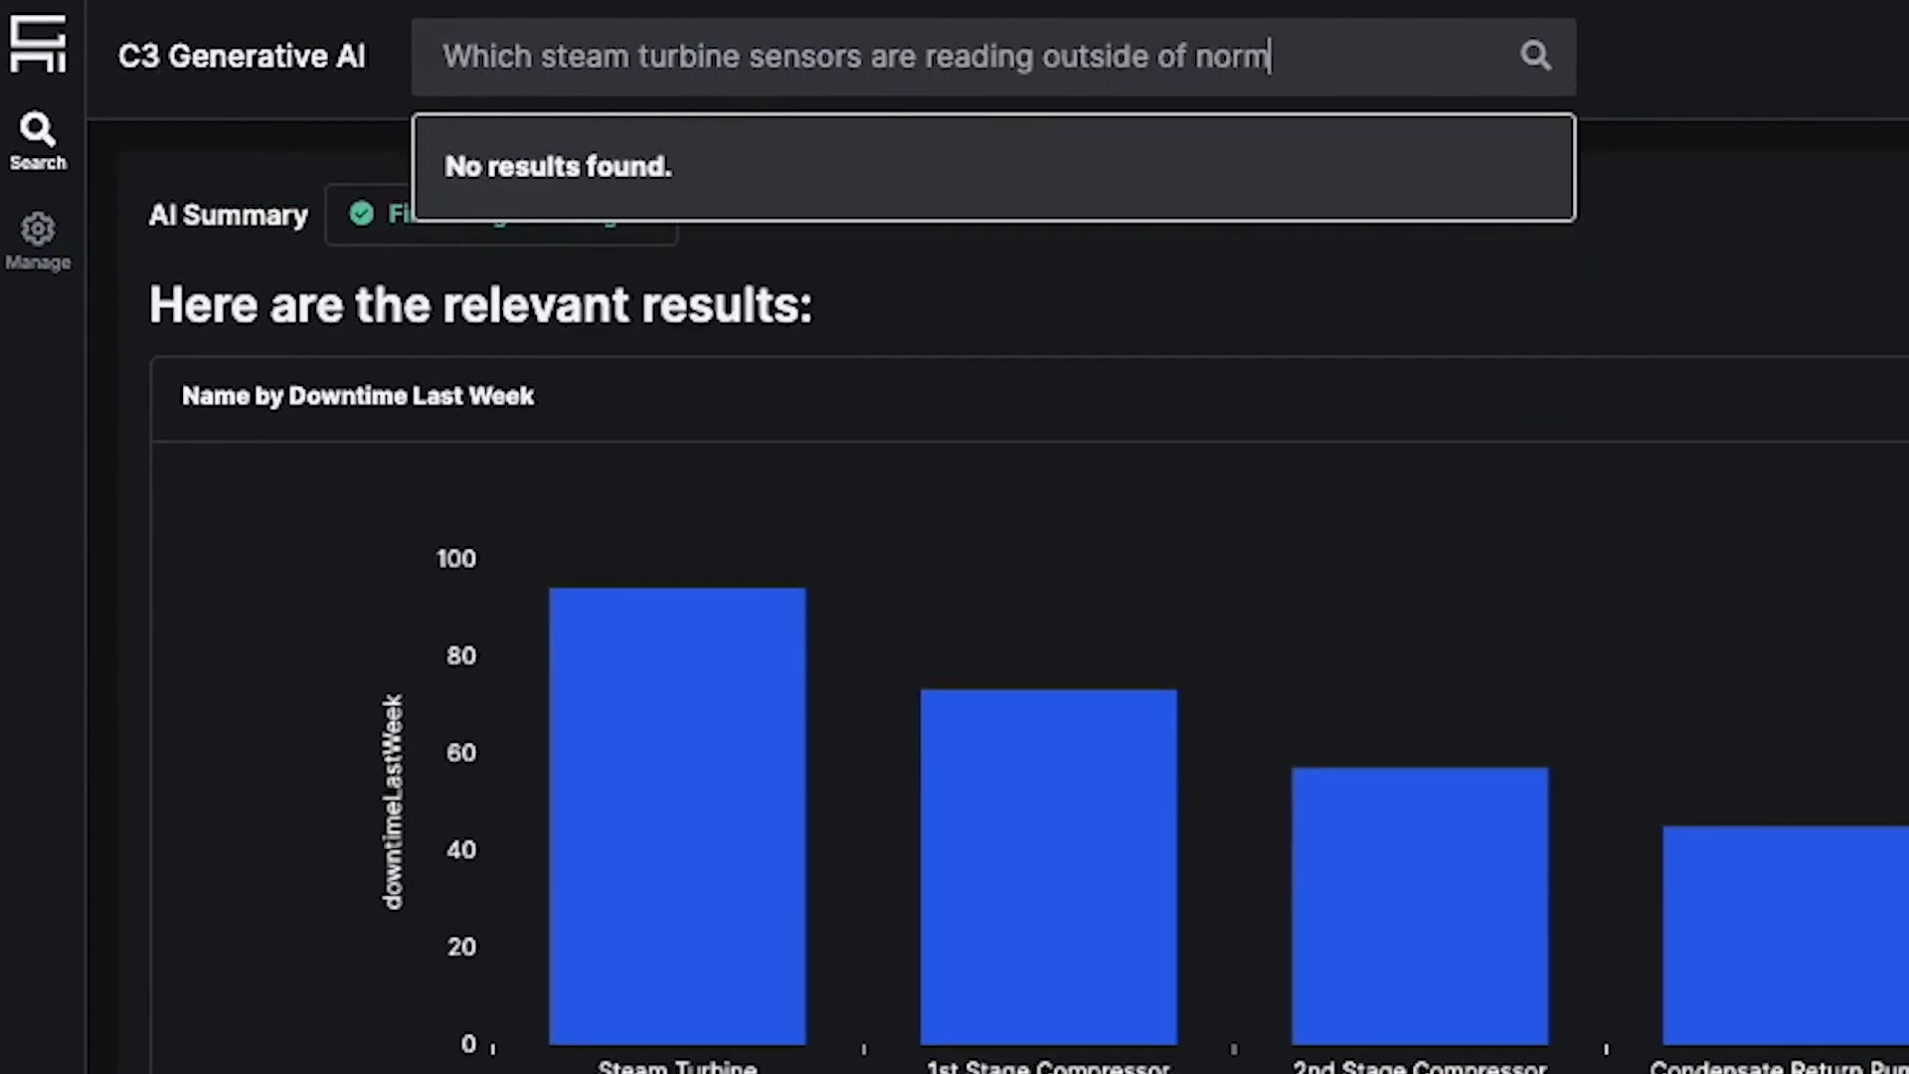
pyautogui.write('nges?')
# - Search 'Which steam turbine sensors are reading outside of normal operating ranges?' to list condenser, lube oil and vibration
pyautogui.press('Return')
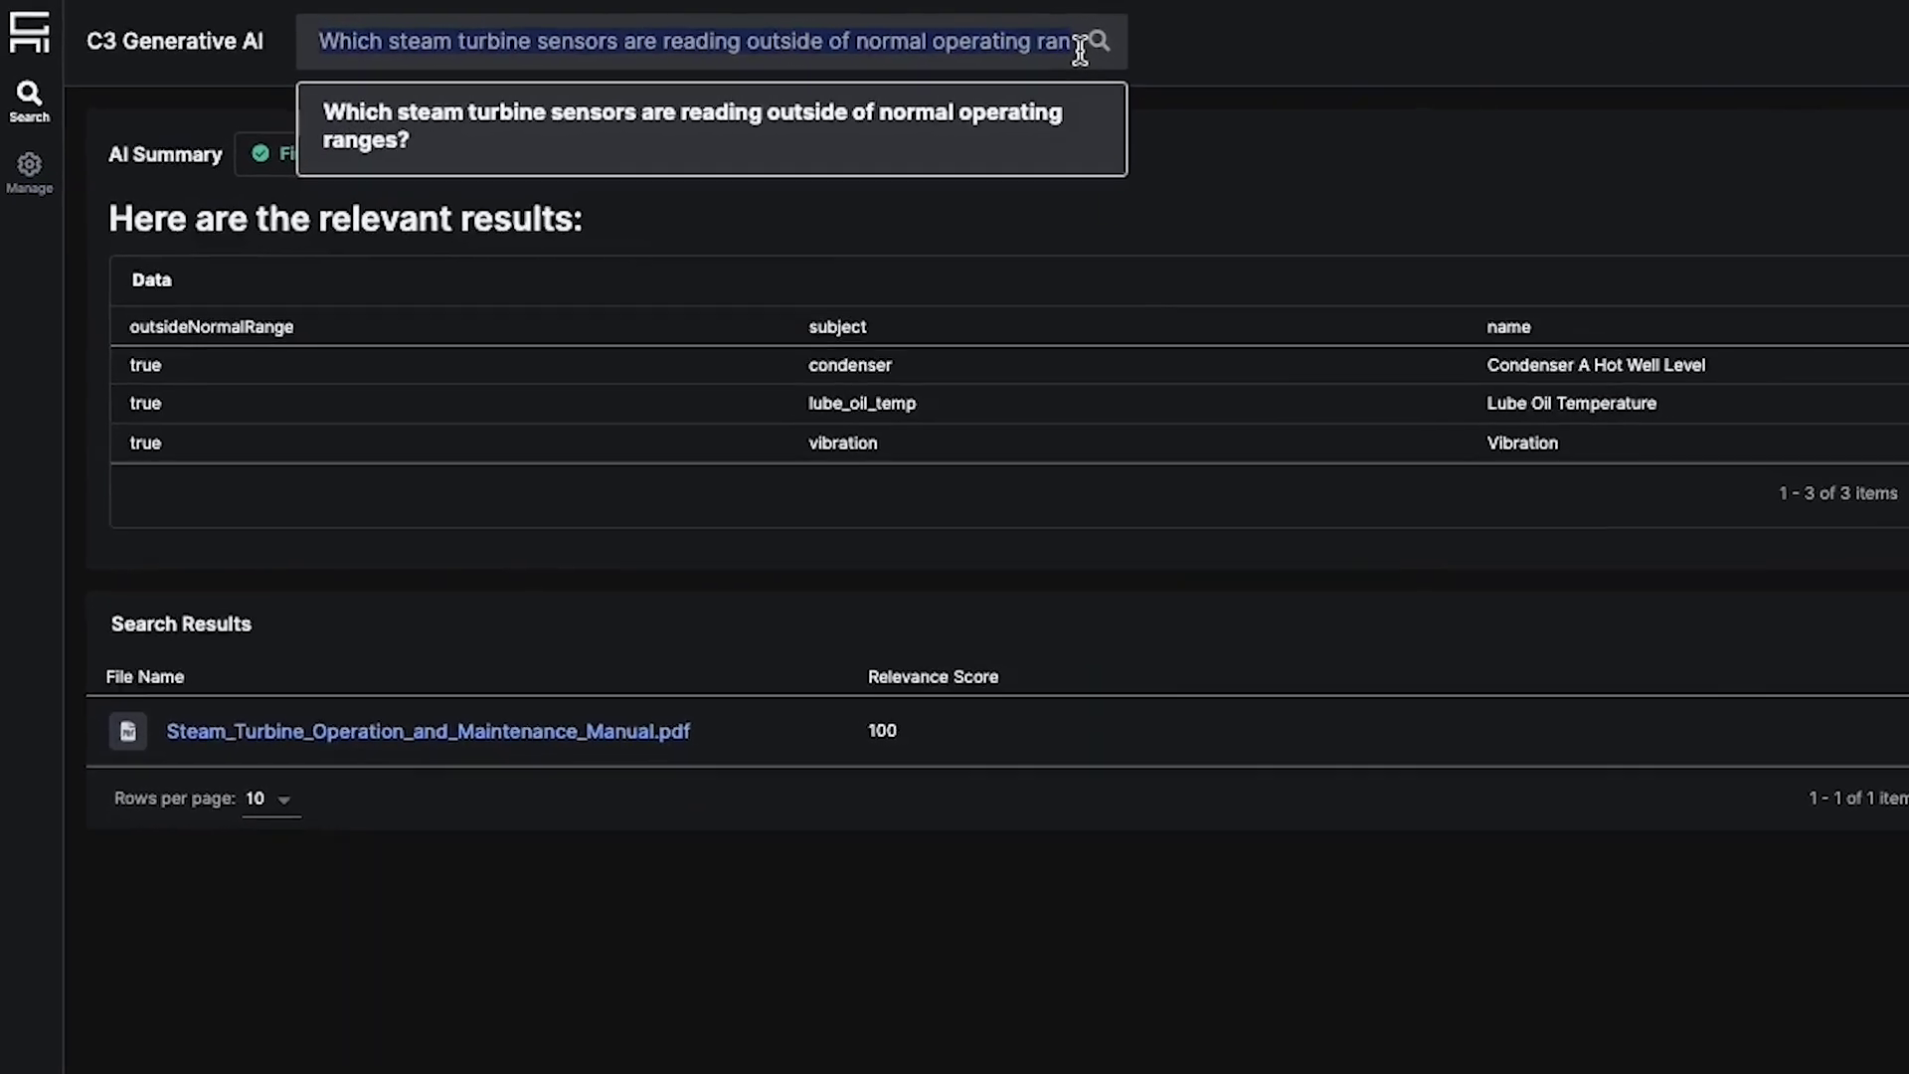
pyautogui.write('Plot the')
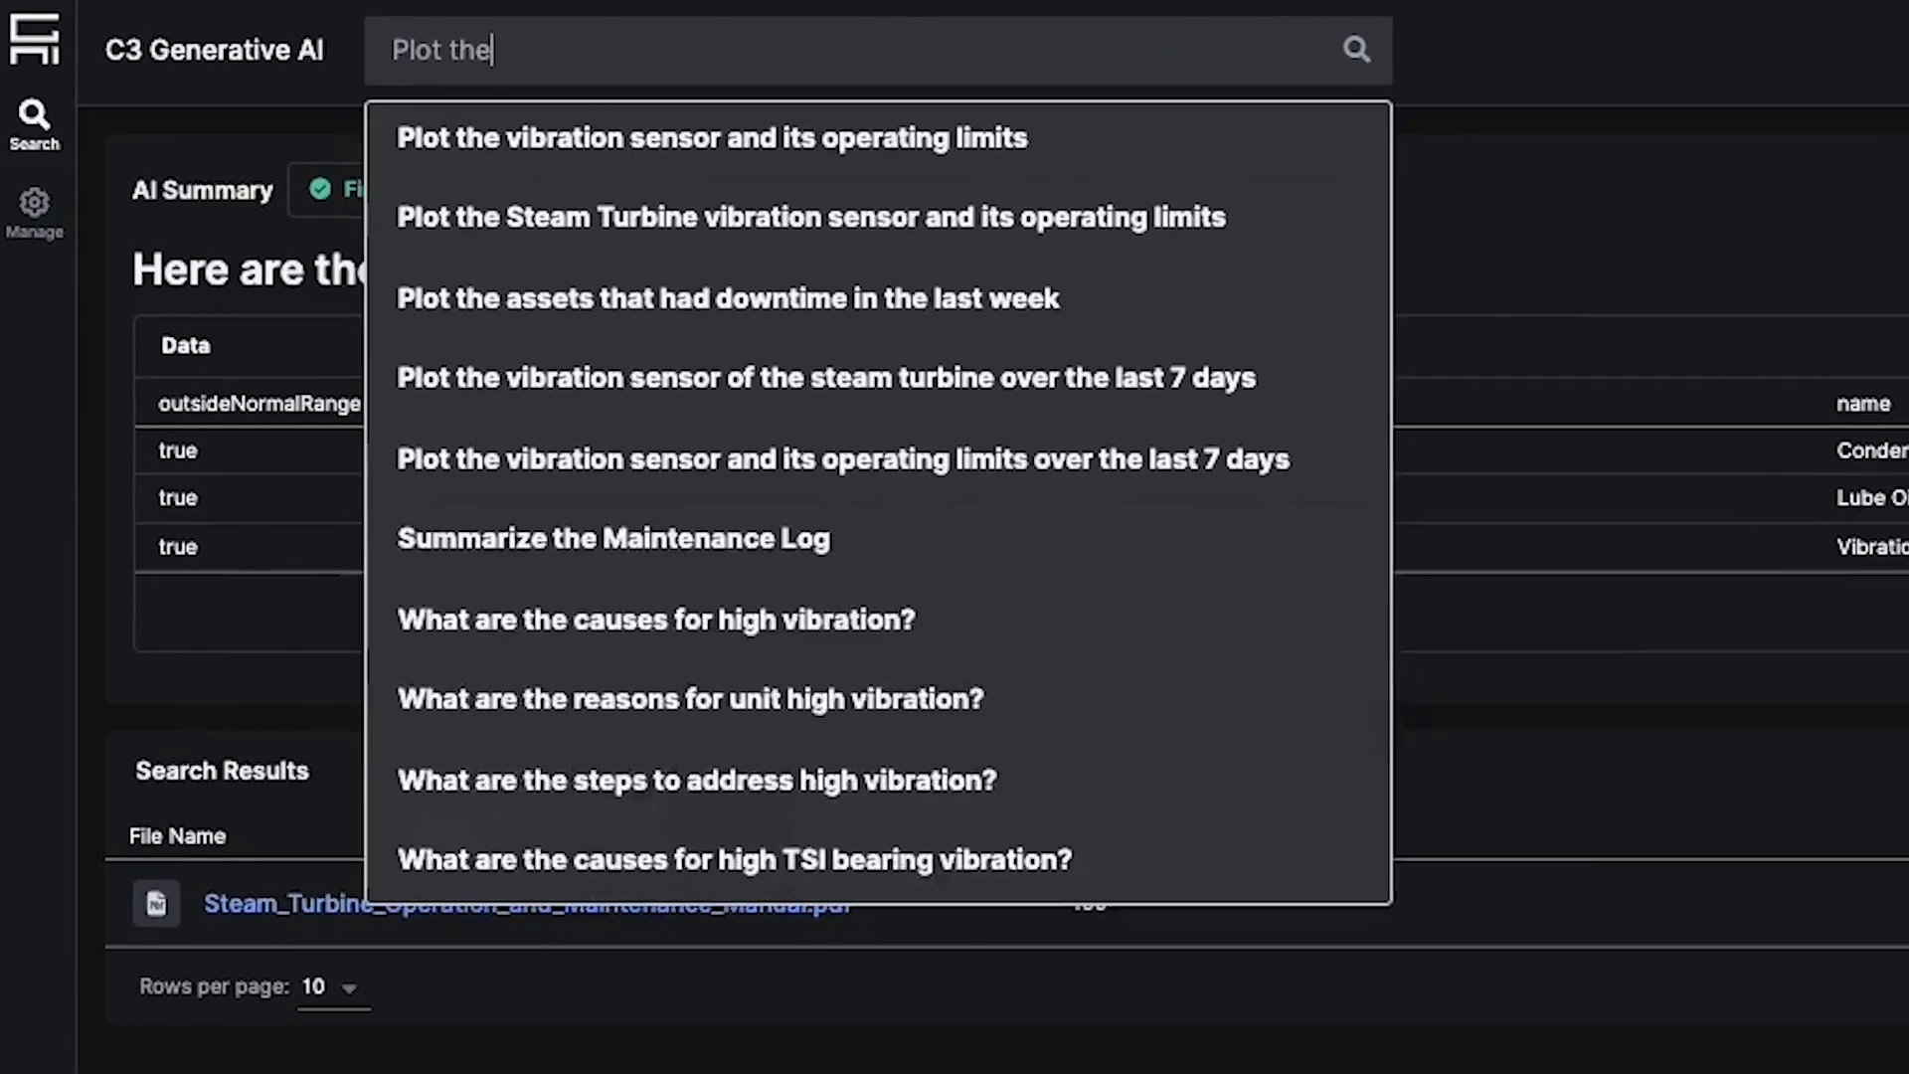
pyautogui.write(' vi')
pyautogui.write('bration sensor')
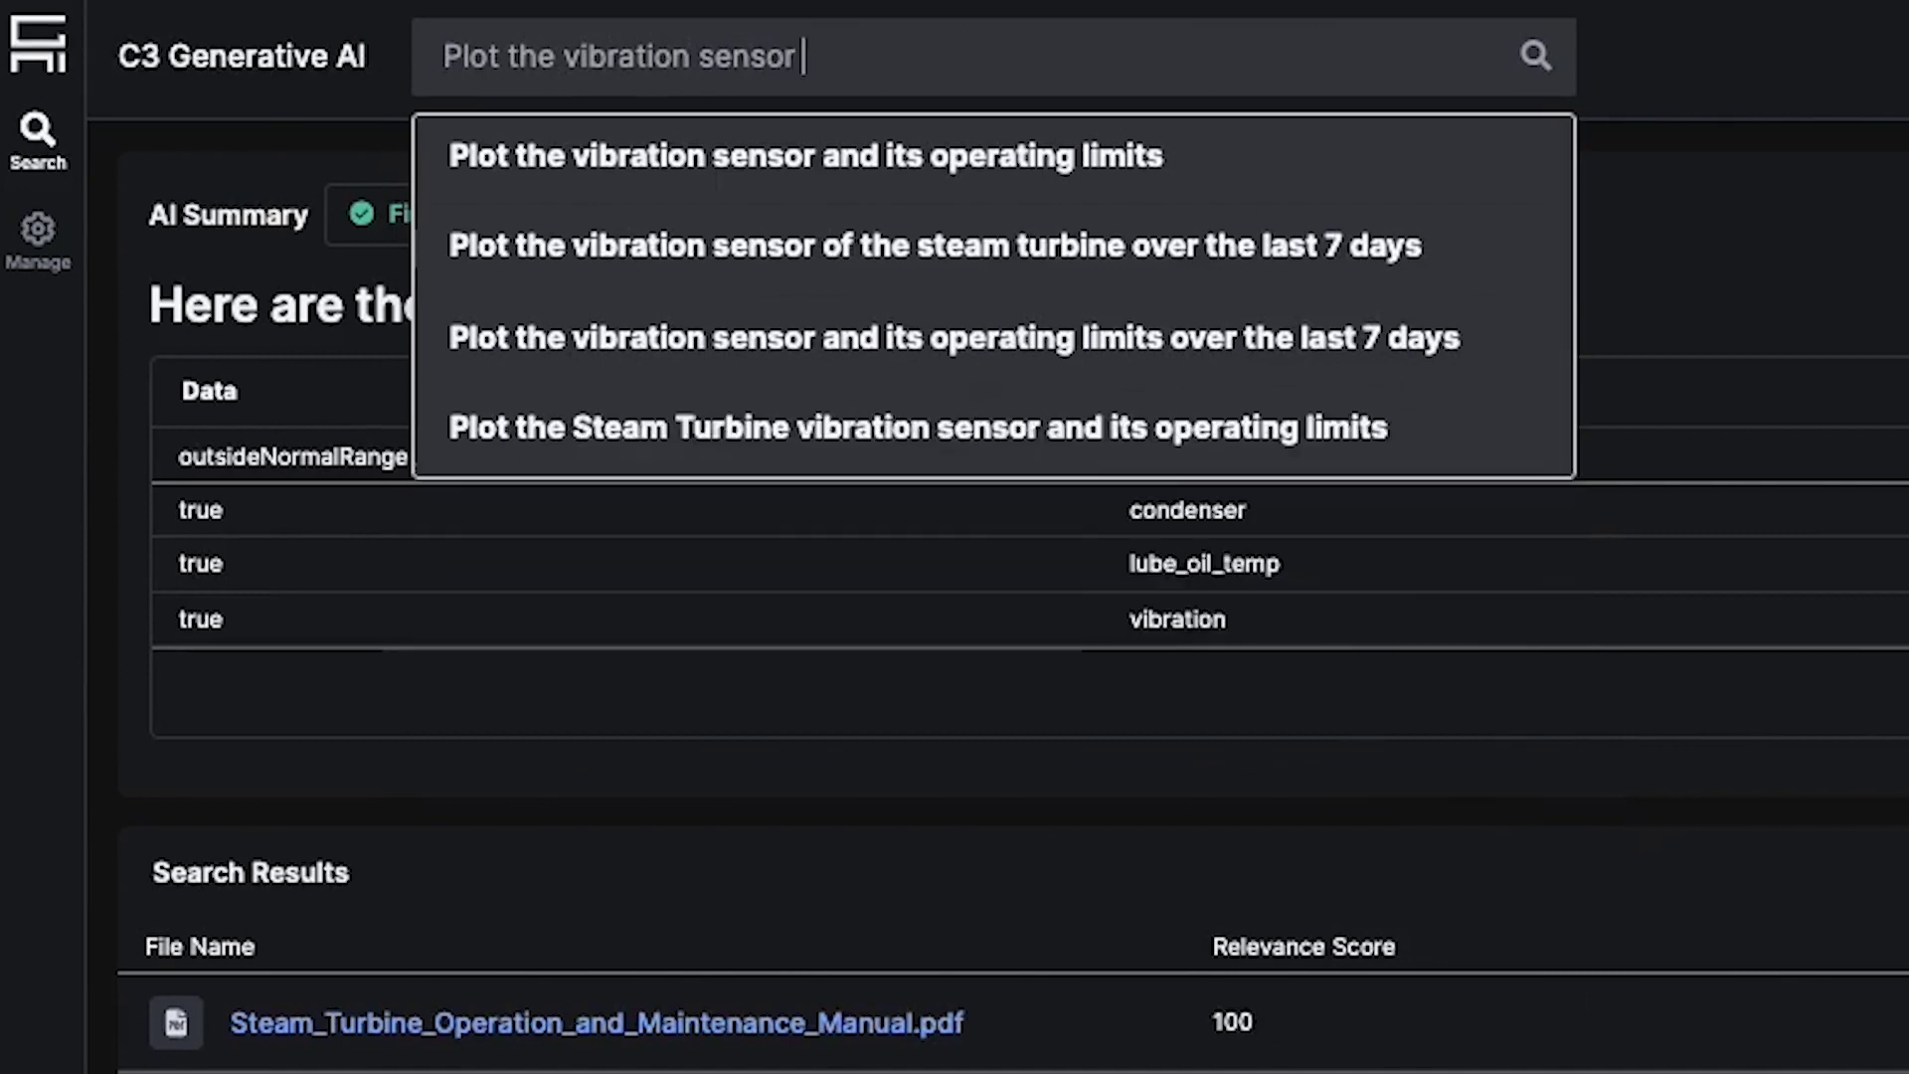
pyautogui.write(' and its operating ')
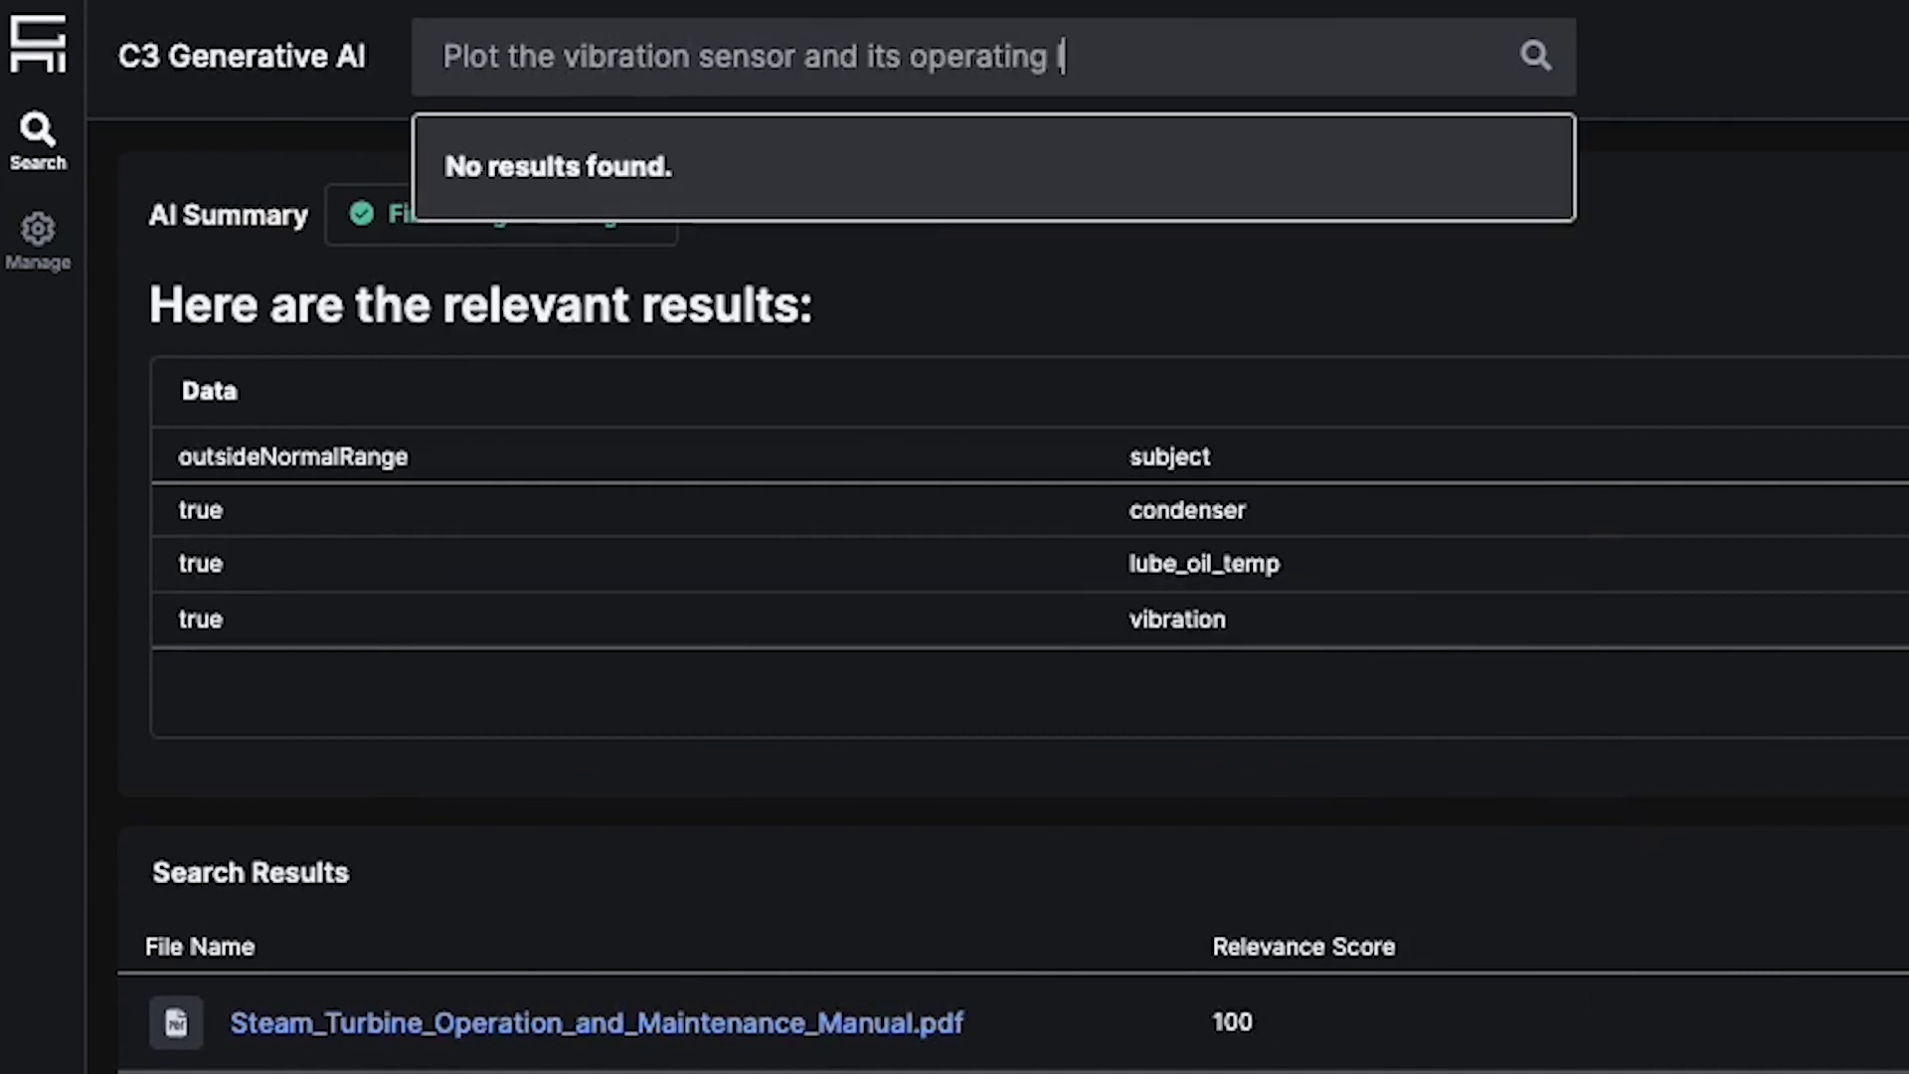
pyautogui.write('limits over th')
pyautogui.write('e la')
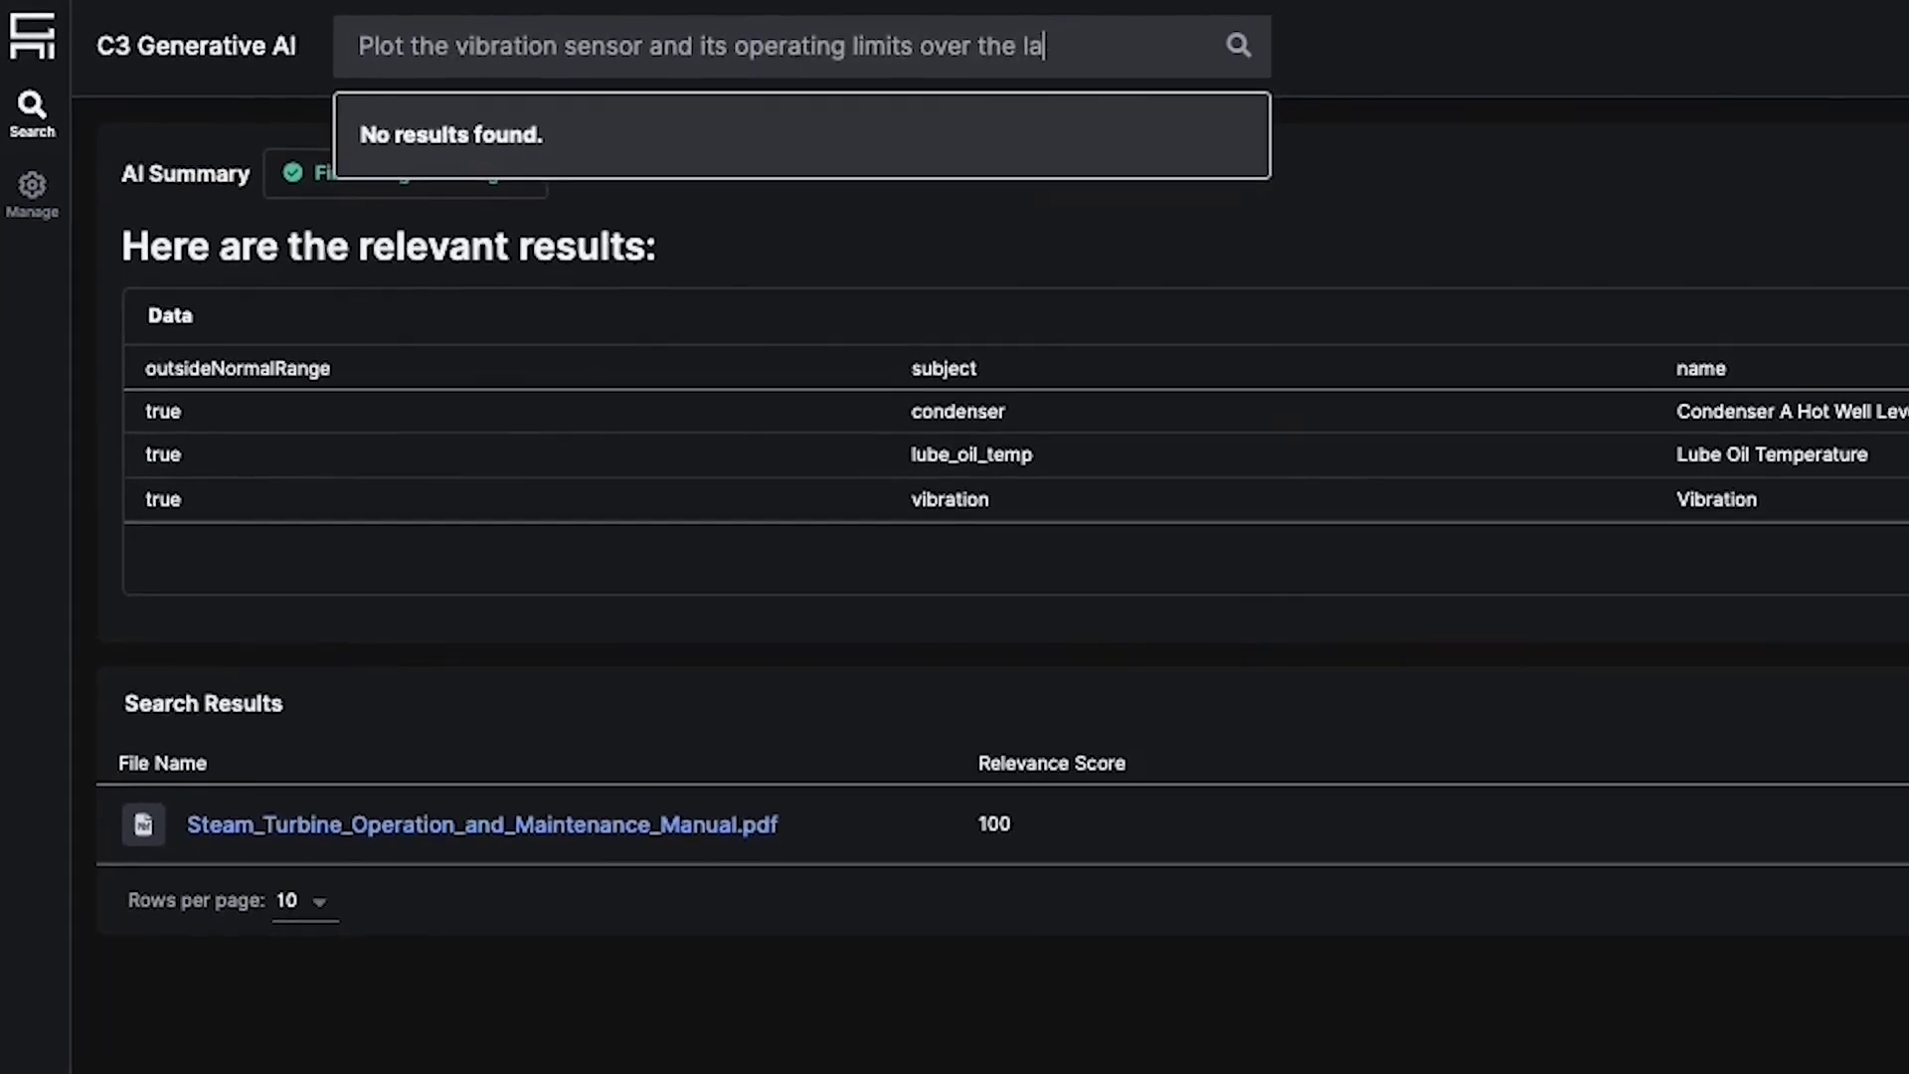
pyautogui.write('st 7 days')
# - Search 'Plot the vibration sensor and its operating limits over the last 7 days' for a line chart
pyautogui.press('Return')
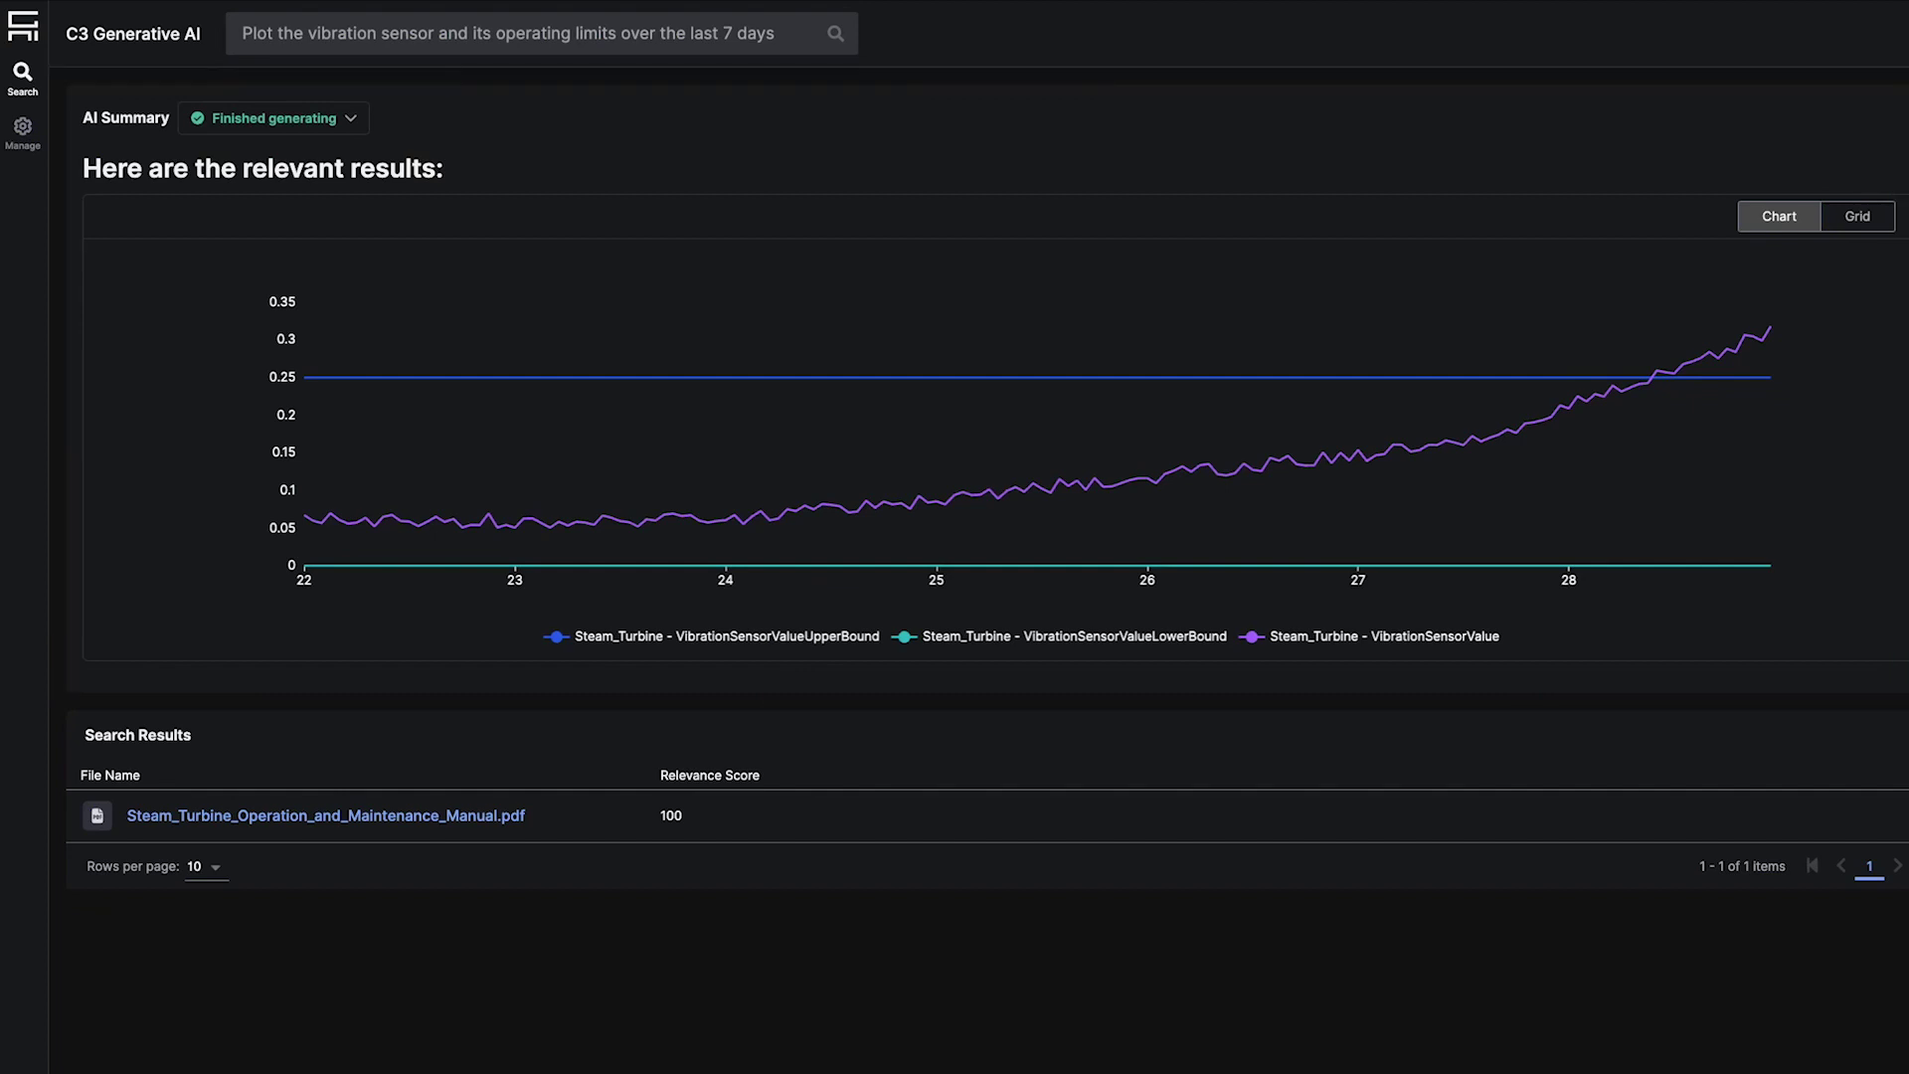
pyautogui.write('What are the causes for high vibration?')
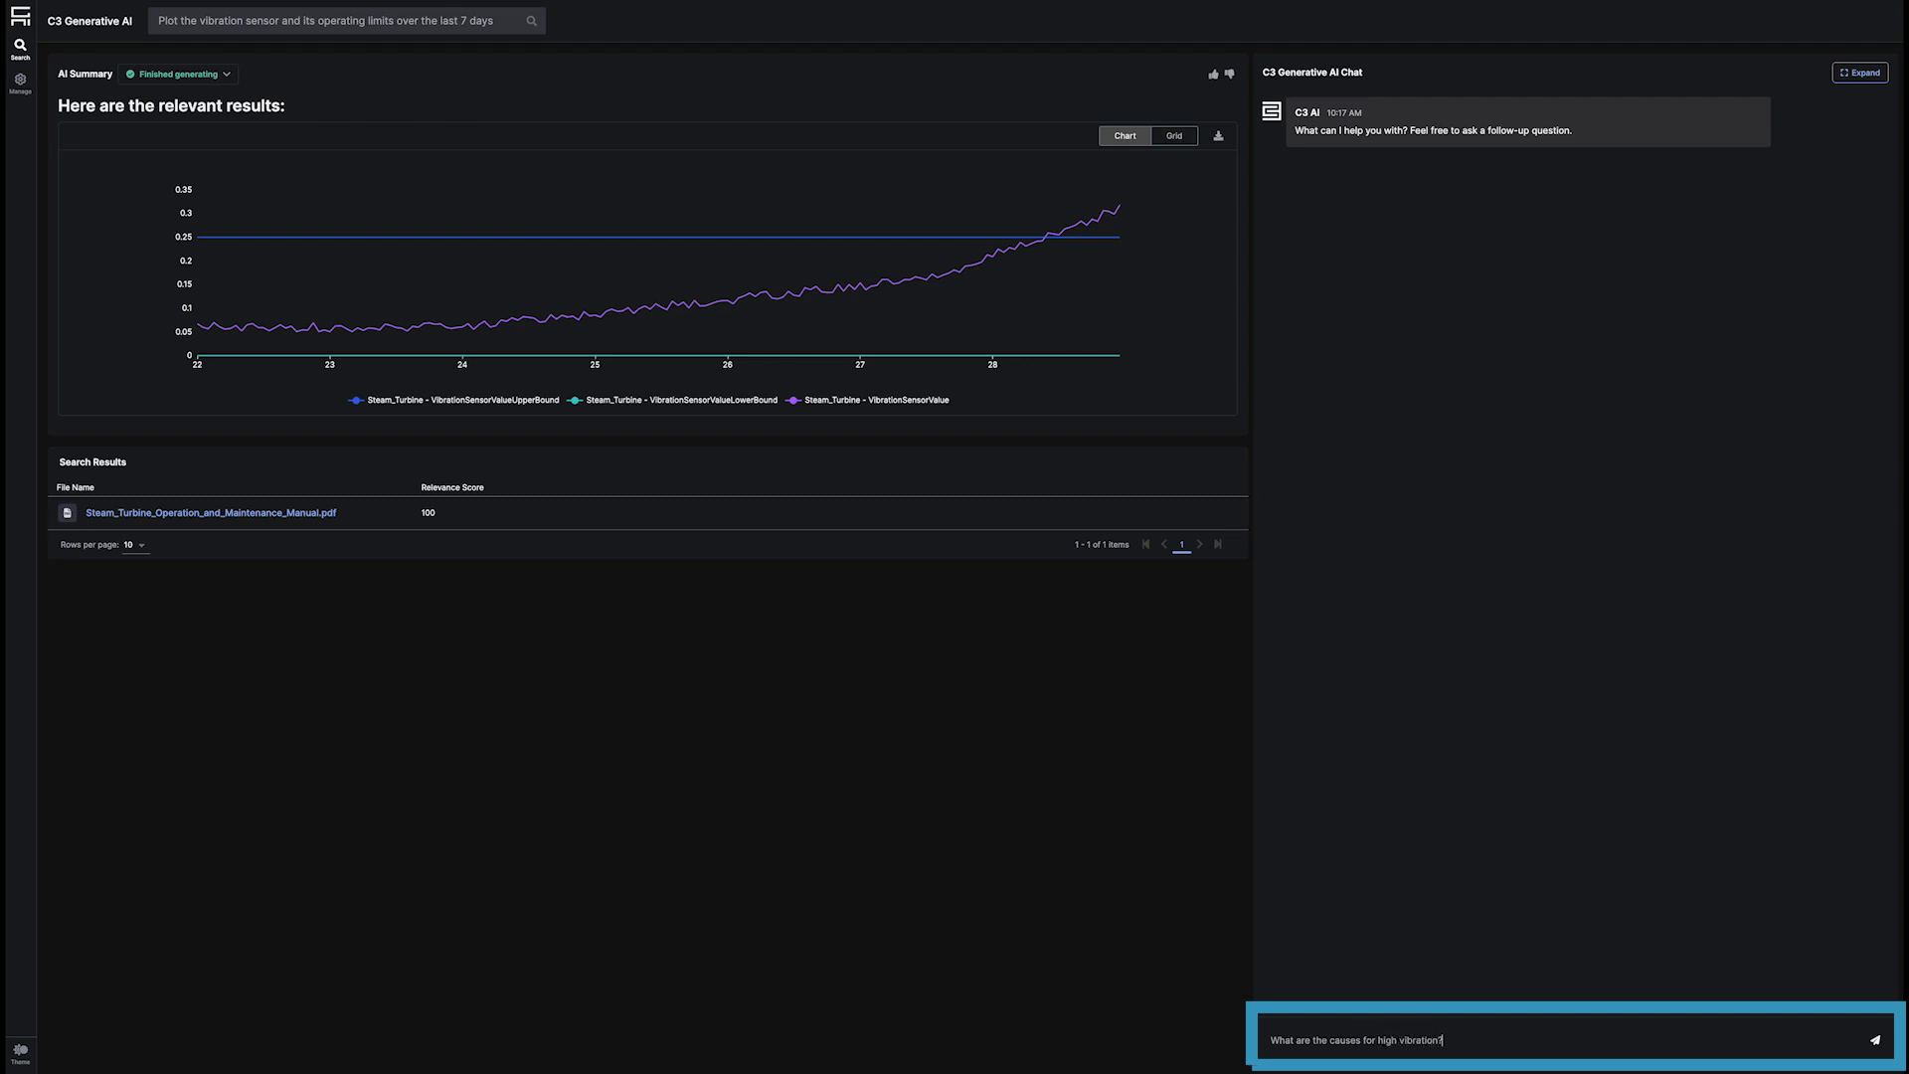
# - Ask the chat 'What are the causes for high vibration?' and 'How can I treat excess vibration?'
pyautogui.press('Return')
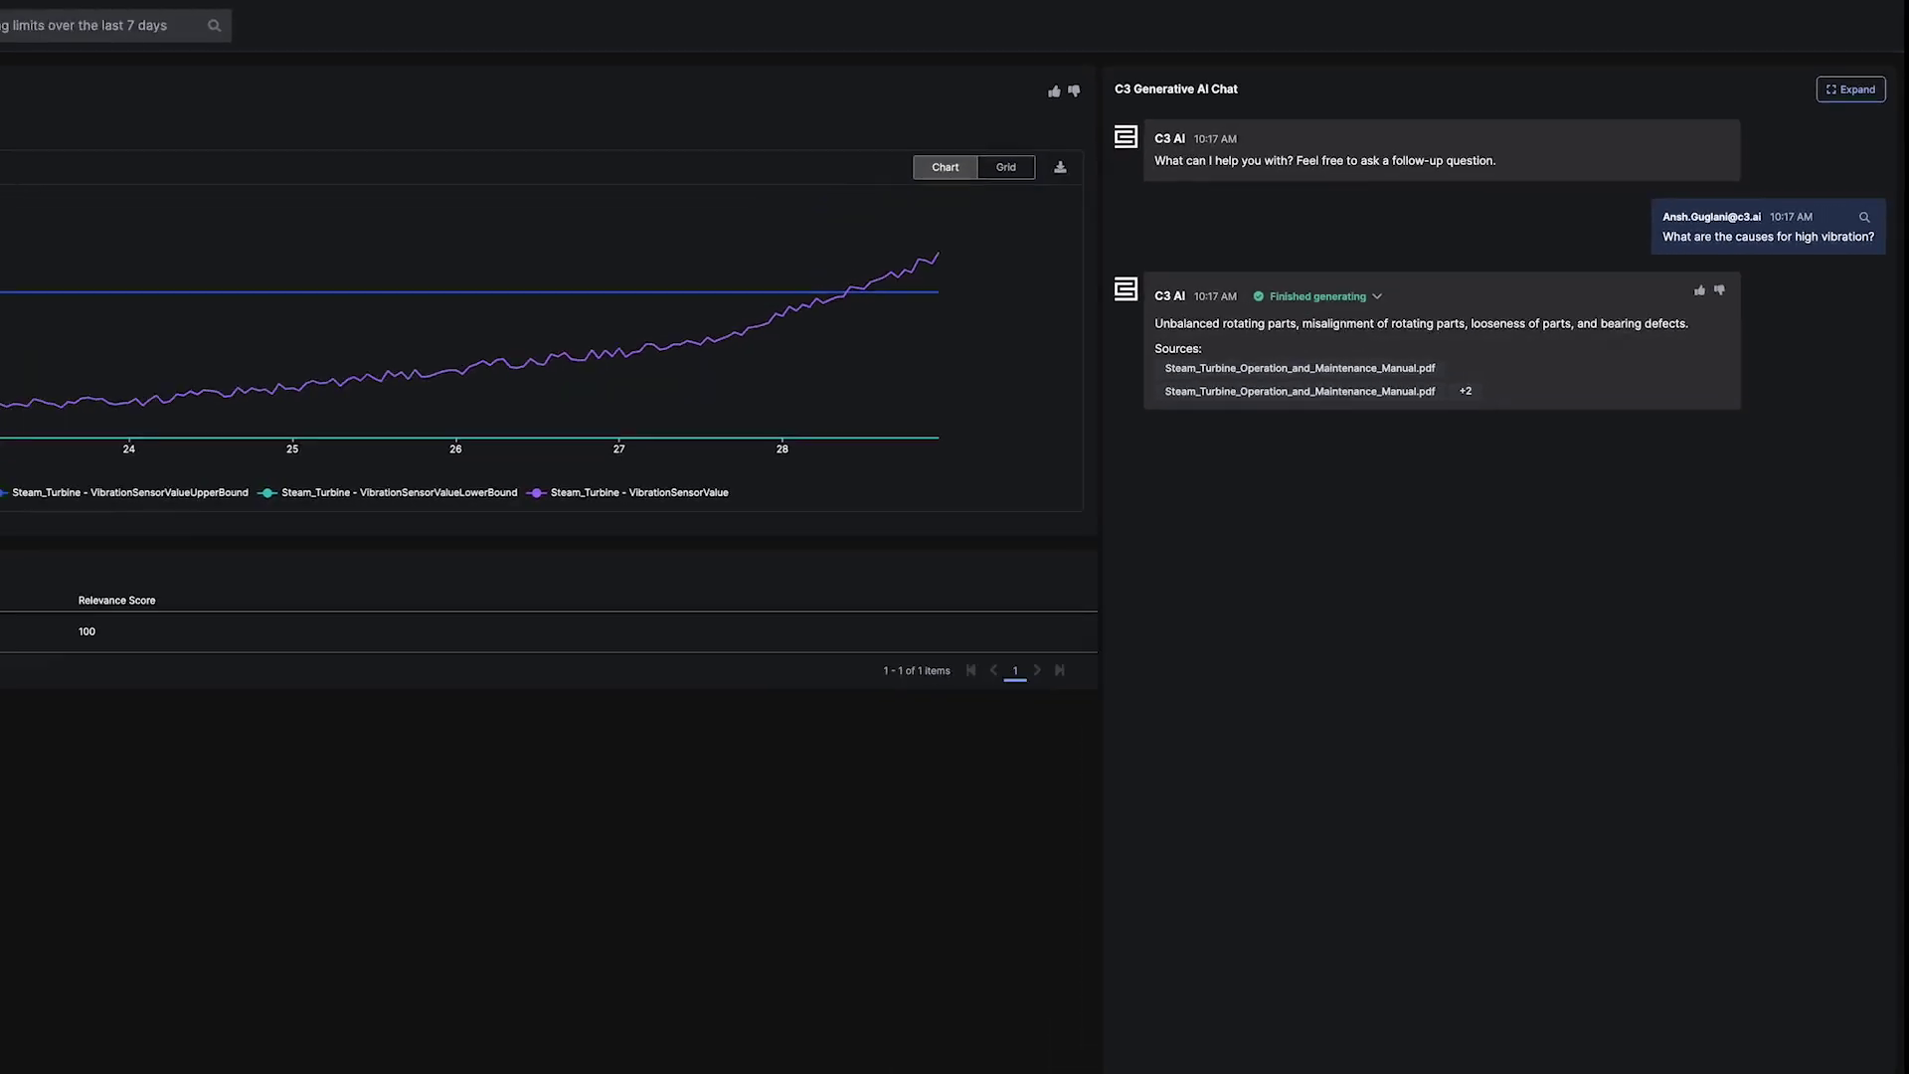
pyautogui.write('How can I treat high unit vibration?')
pyautogui.press('Return')
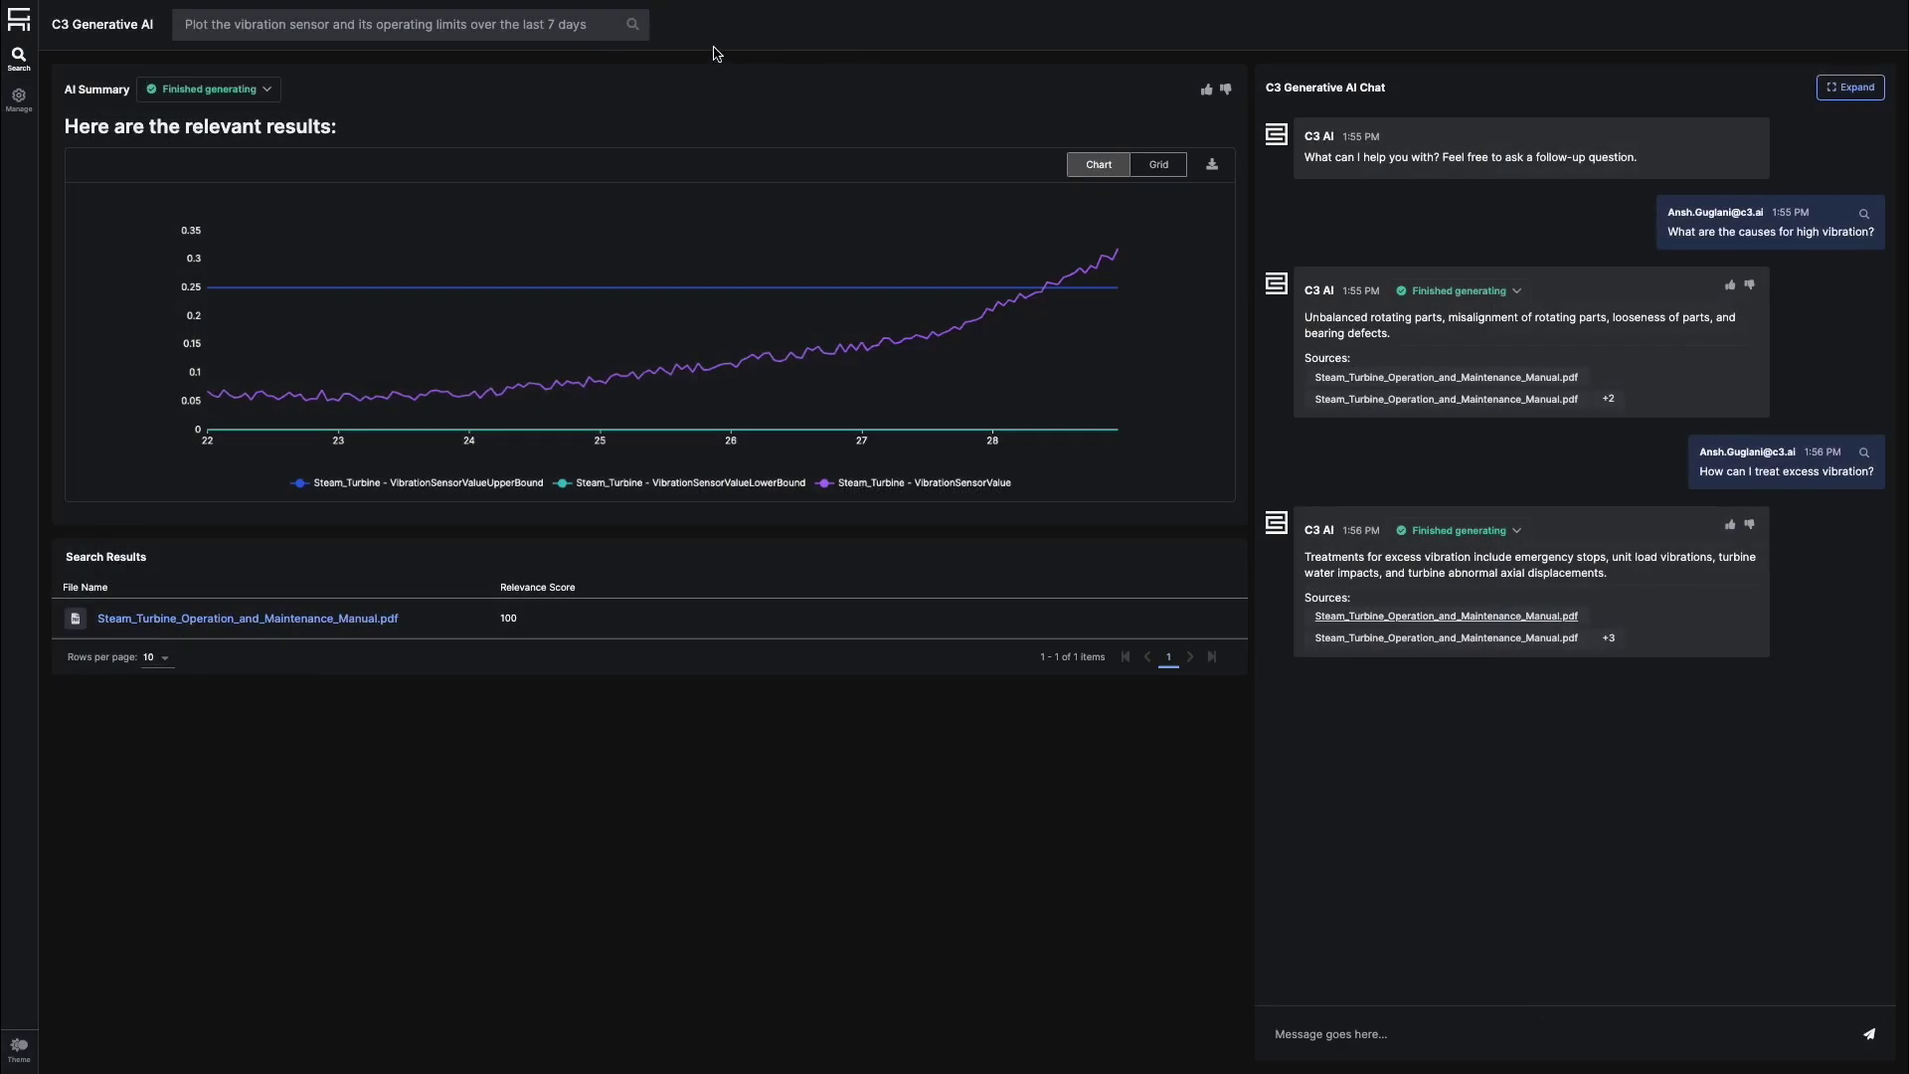
# - Replace the search with 'What was the issue the last time we maintained the steam turbine?'
pyautogui.click(607, 26)
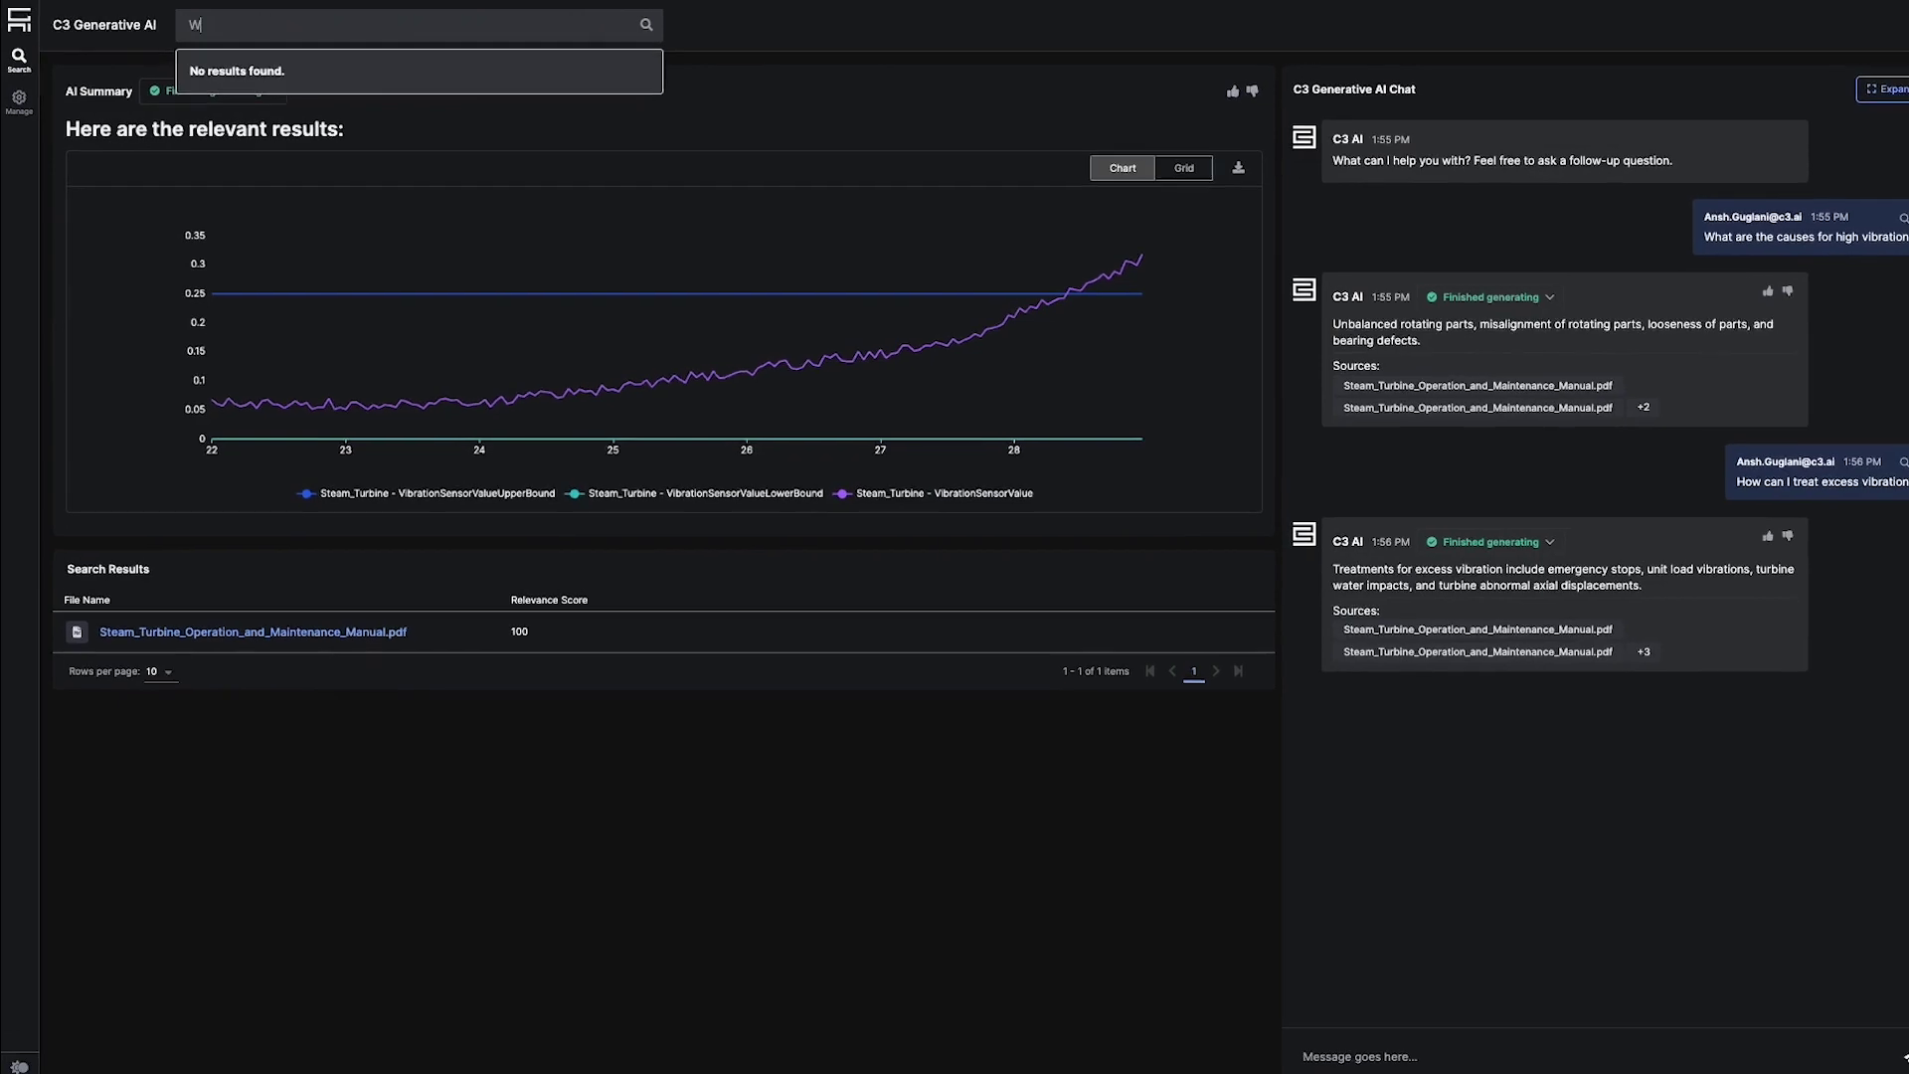
pyautogui.click(606, 25)
pyautogui.write('What was the issue')
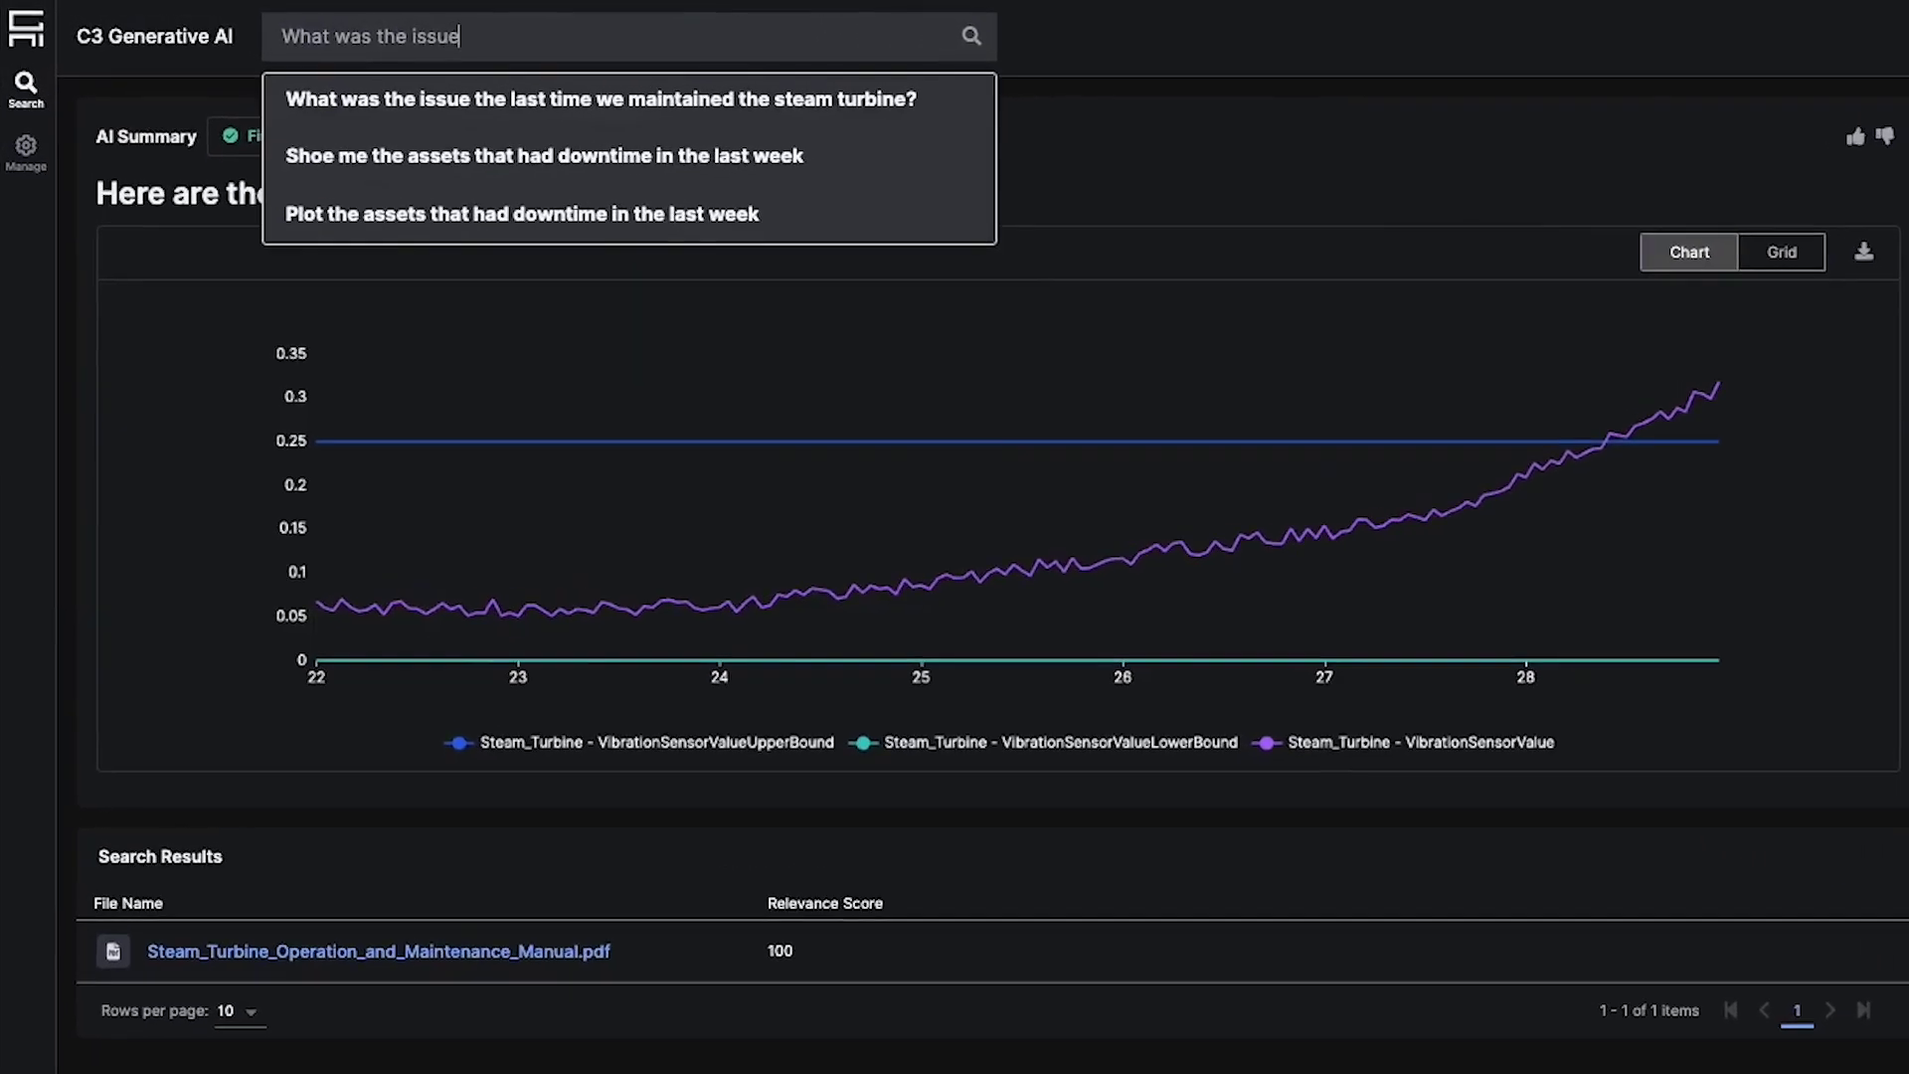
pyautogui.write(' the last time we')
pyautogui.write(' ma')
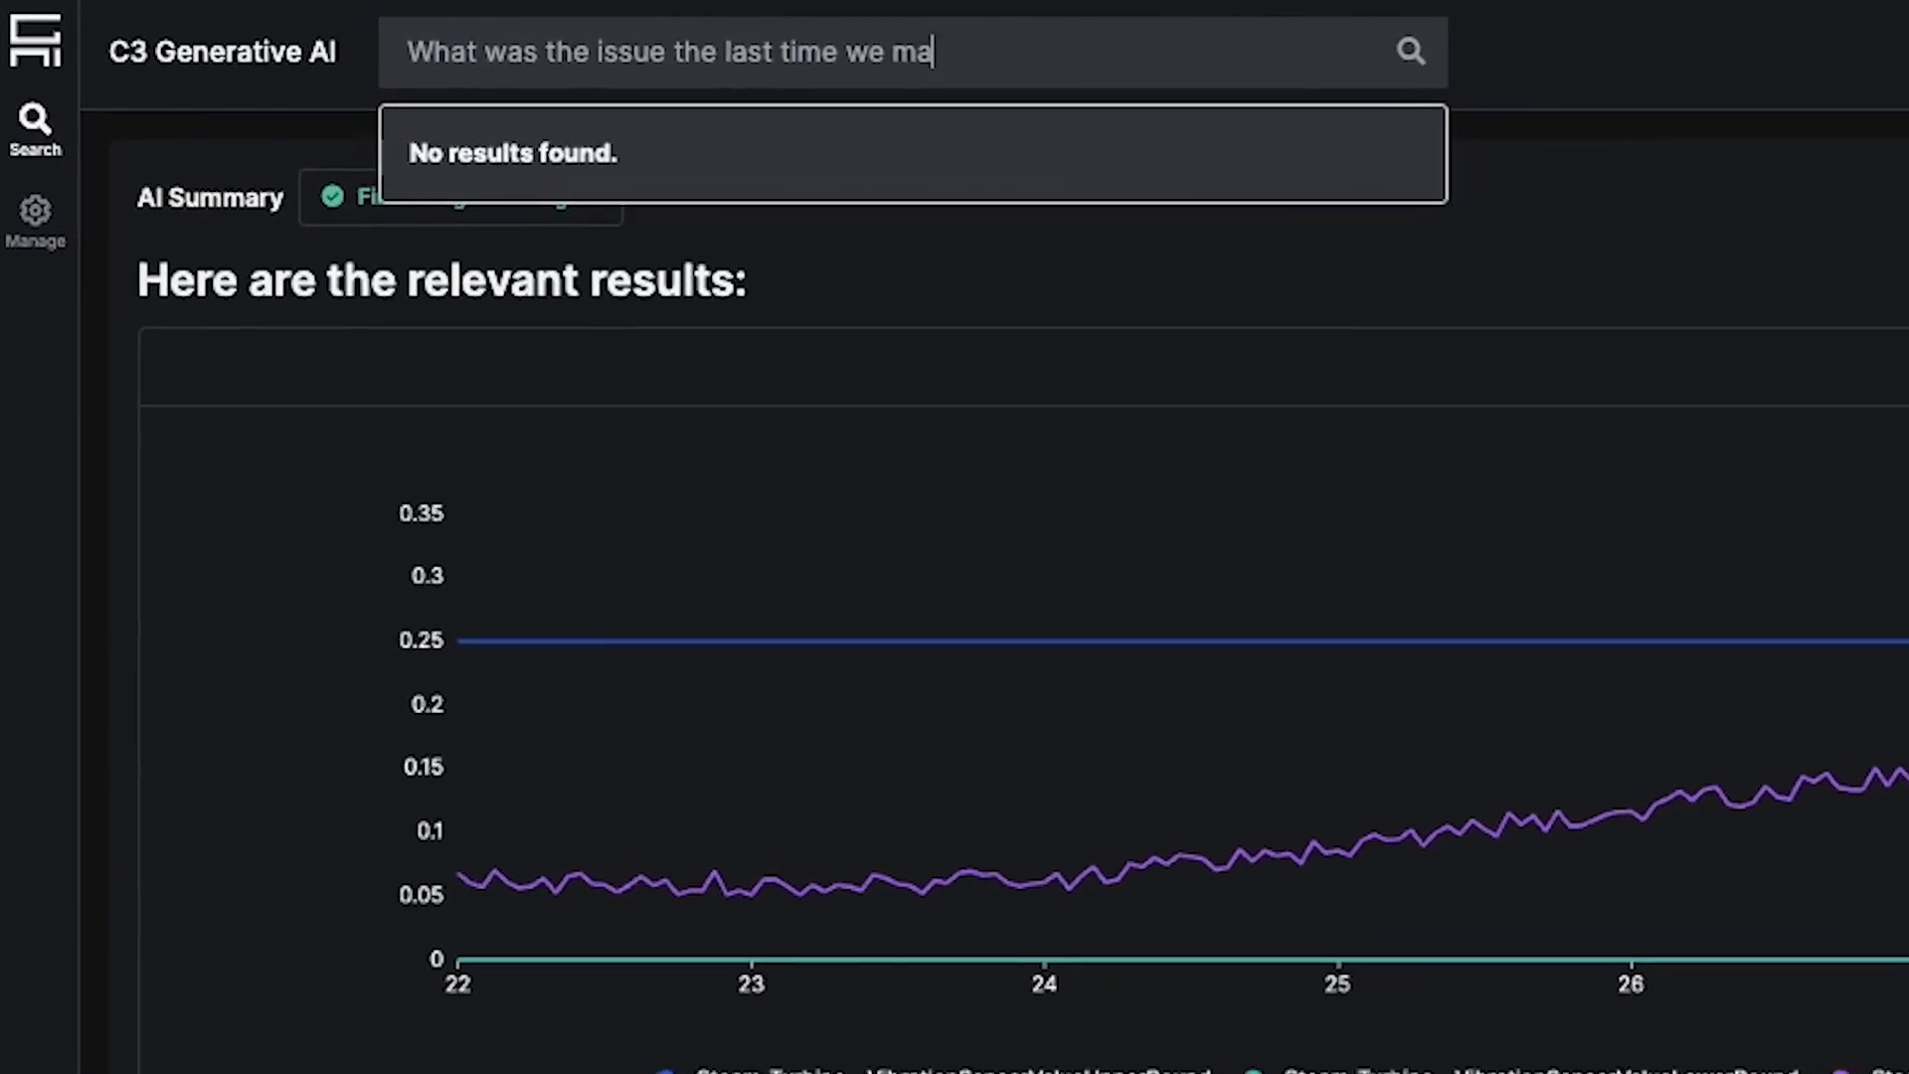
pyautogui.write('intained the ste')
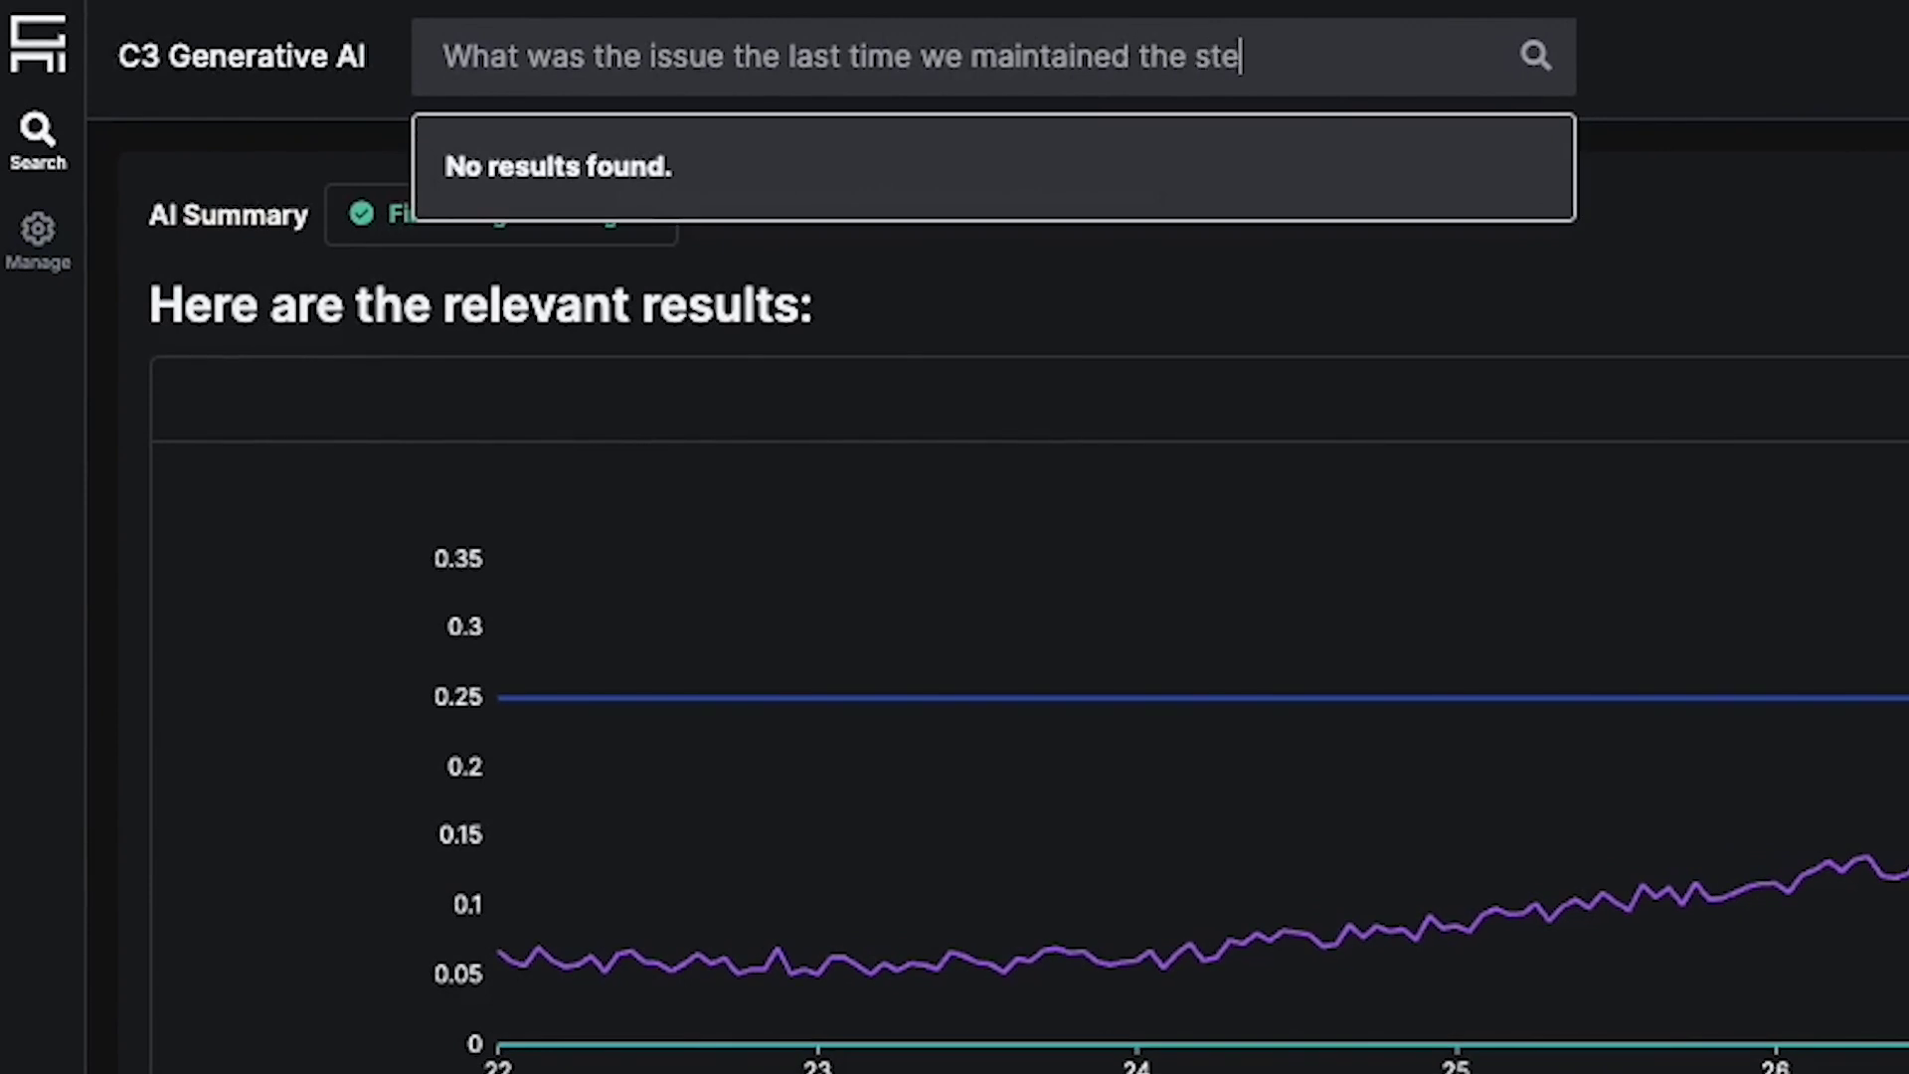
pyautogui.write('am turbine?')
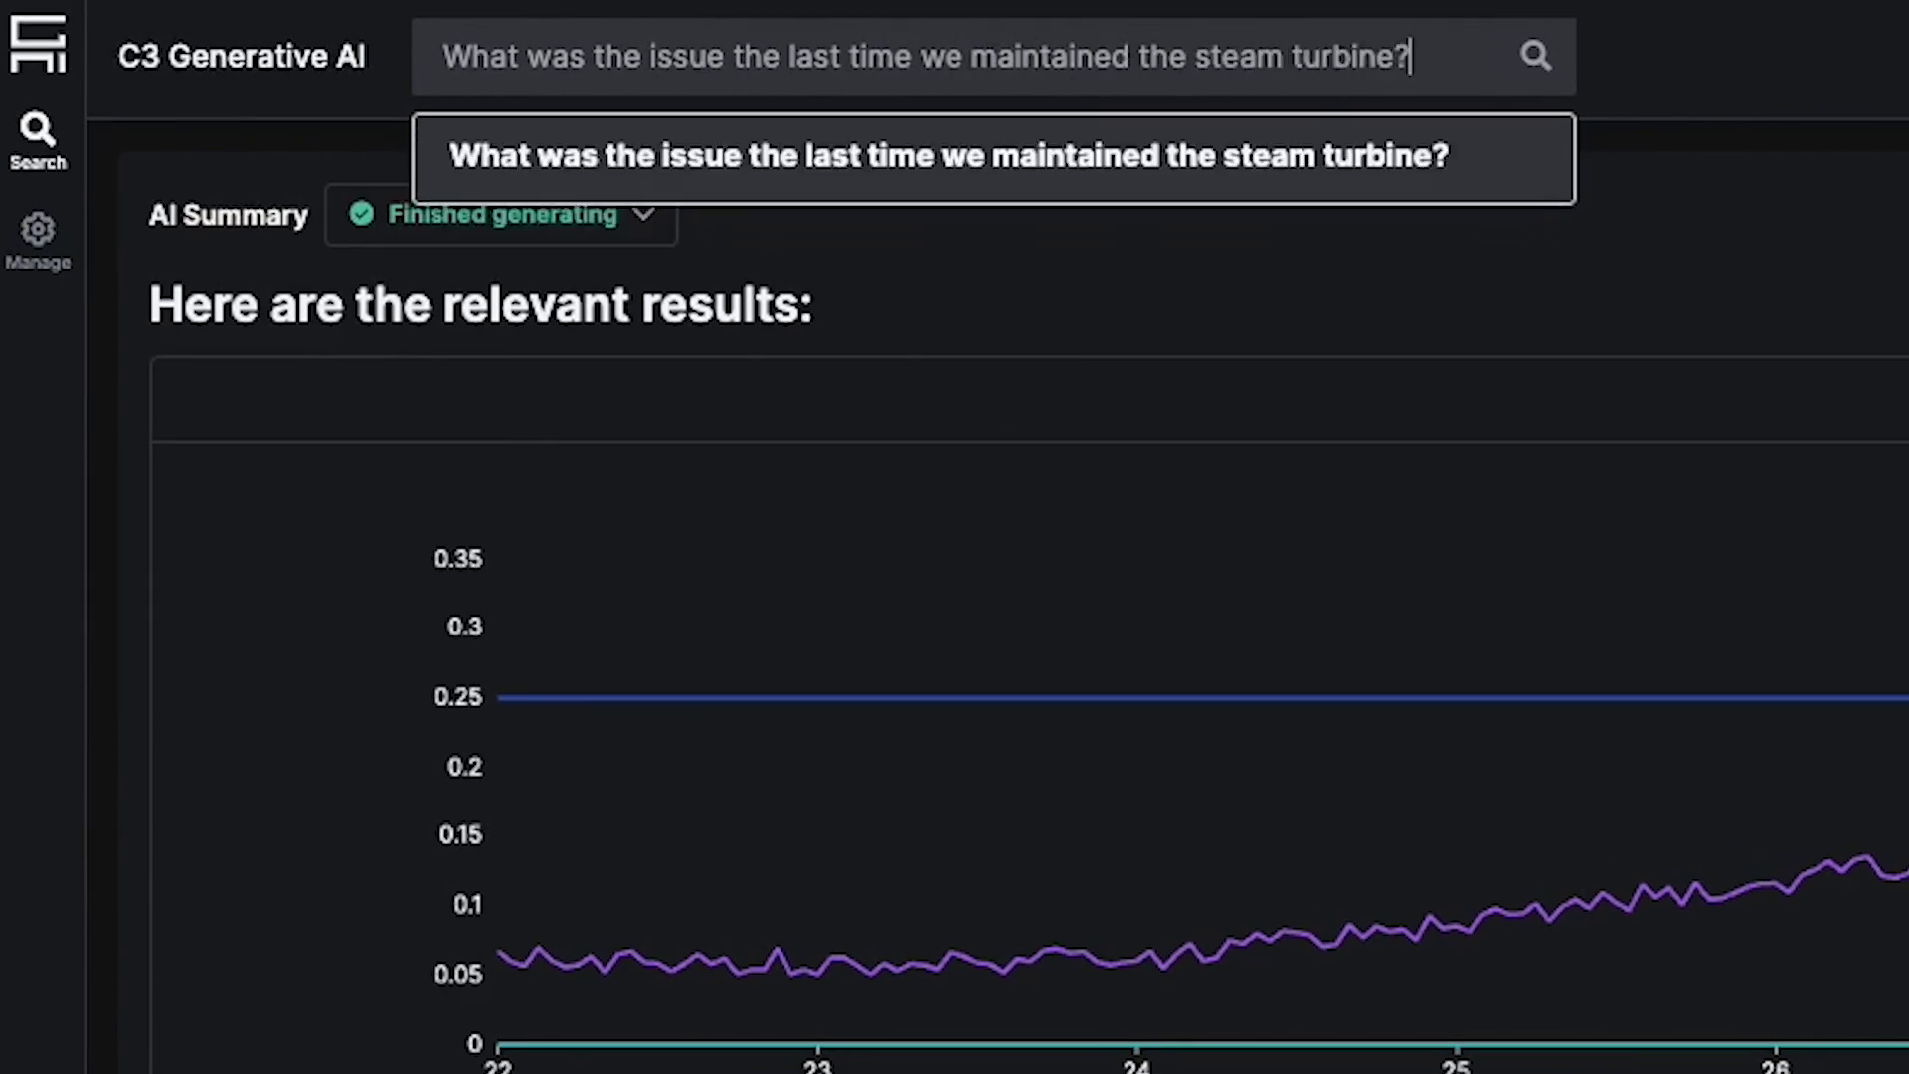
pyautogui.press('Return')
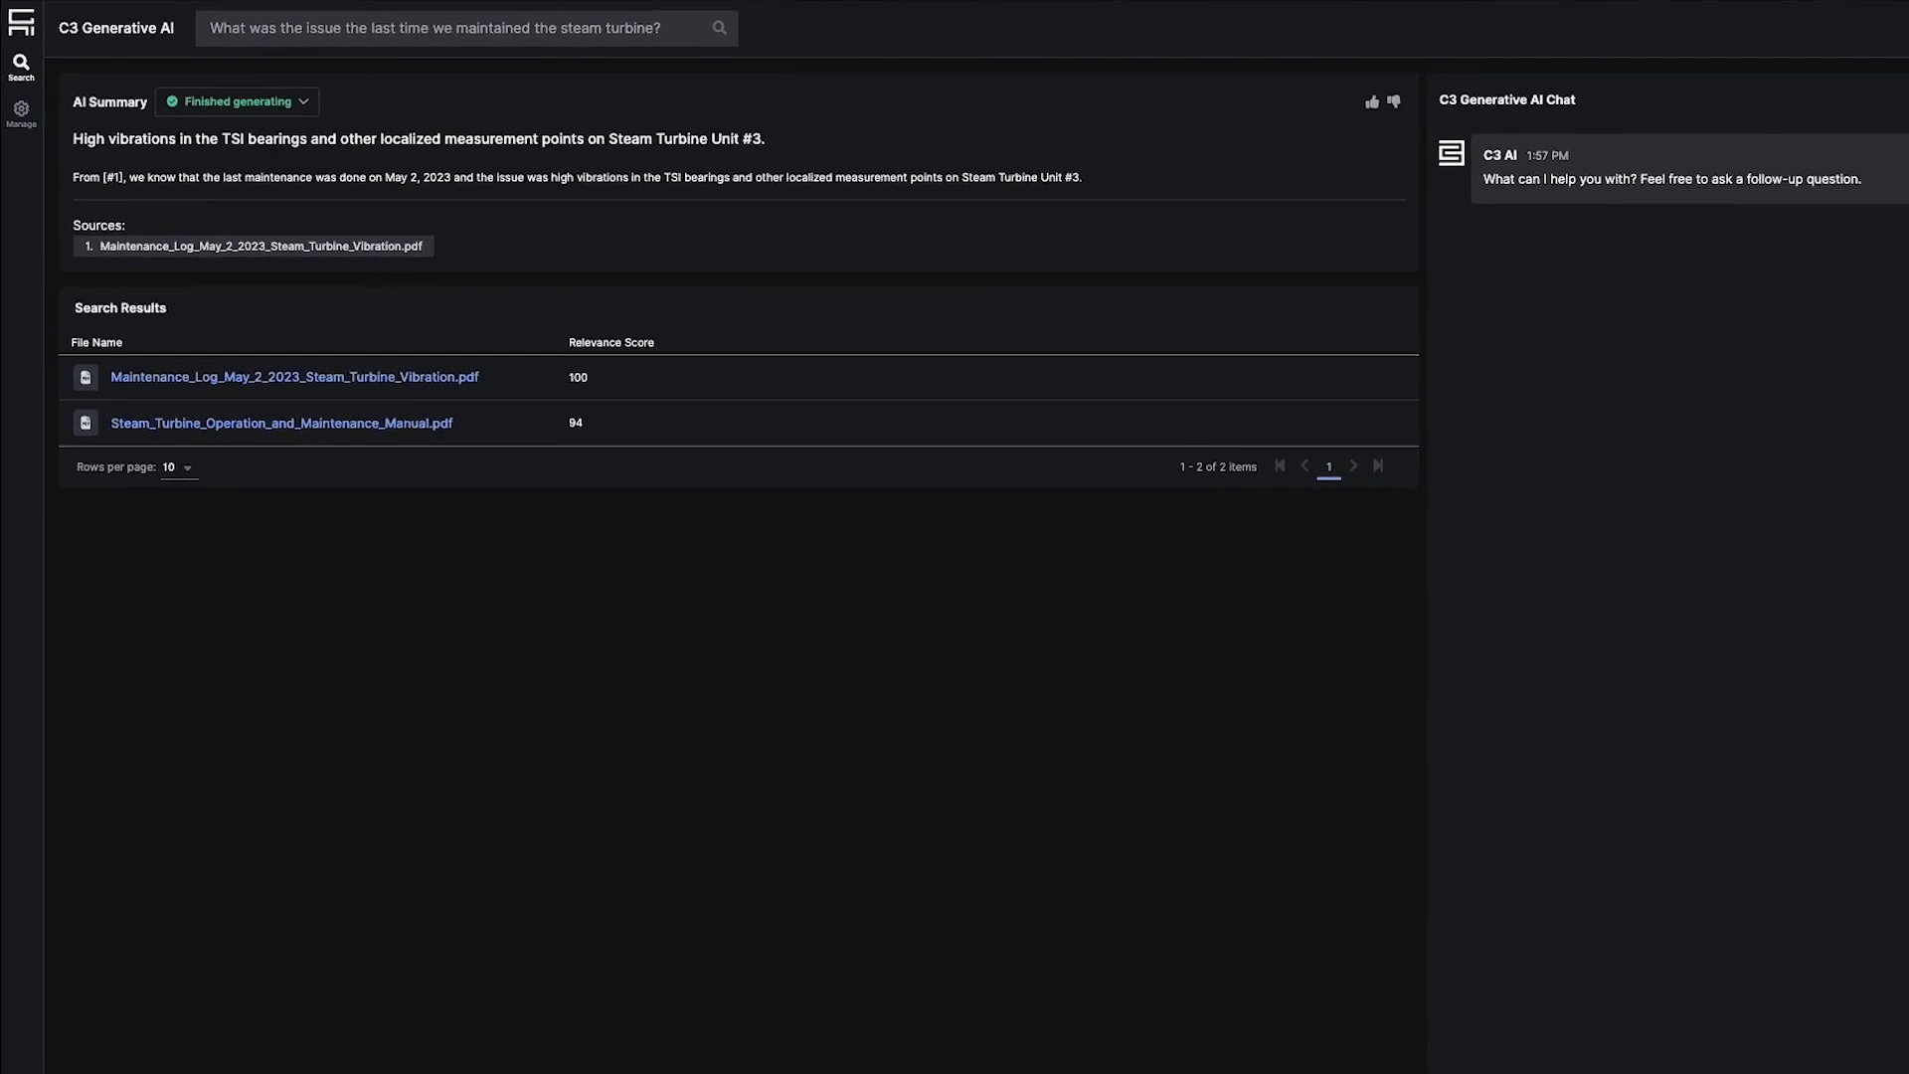
pyautogui.write('What steps were taken to address the issue?')
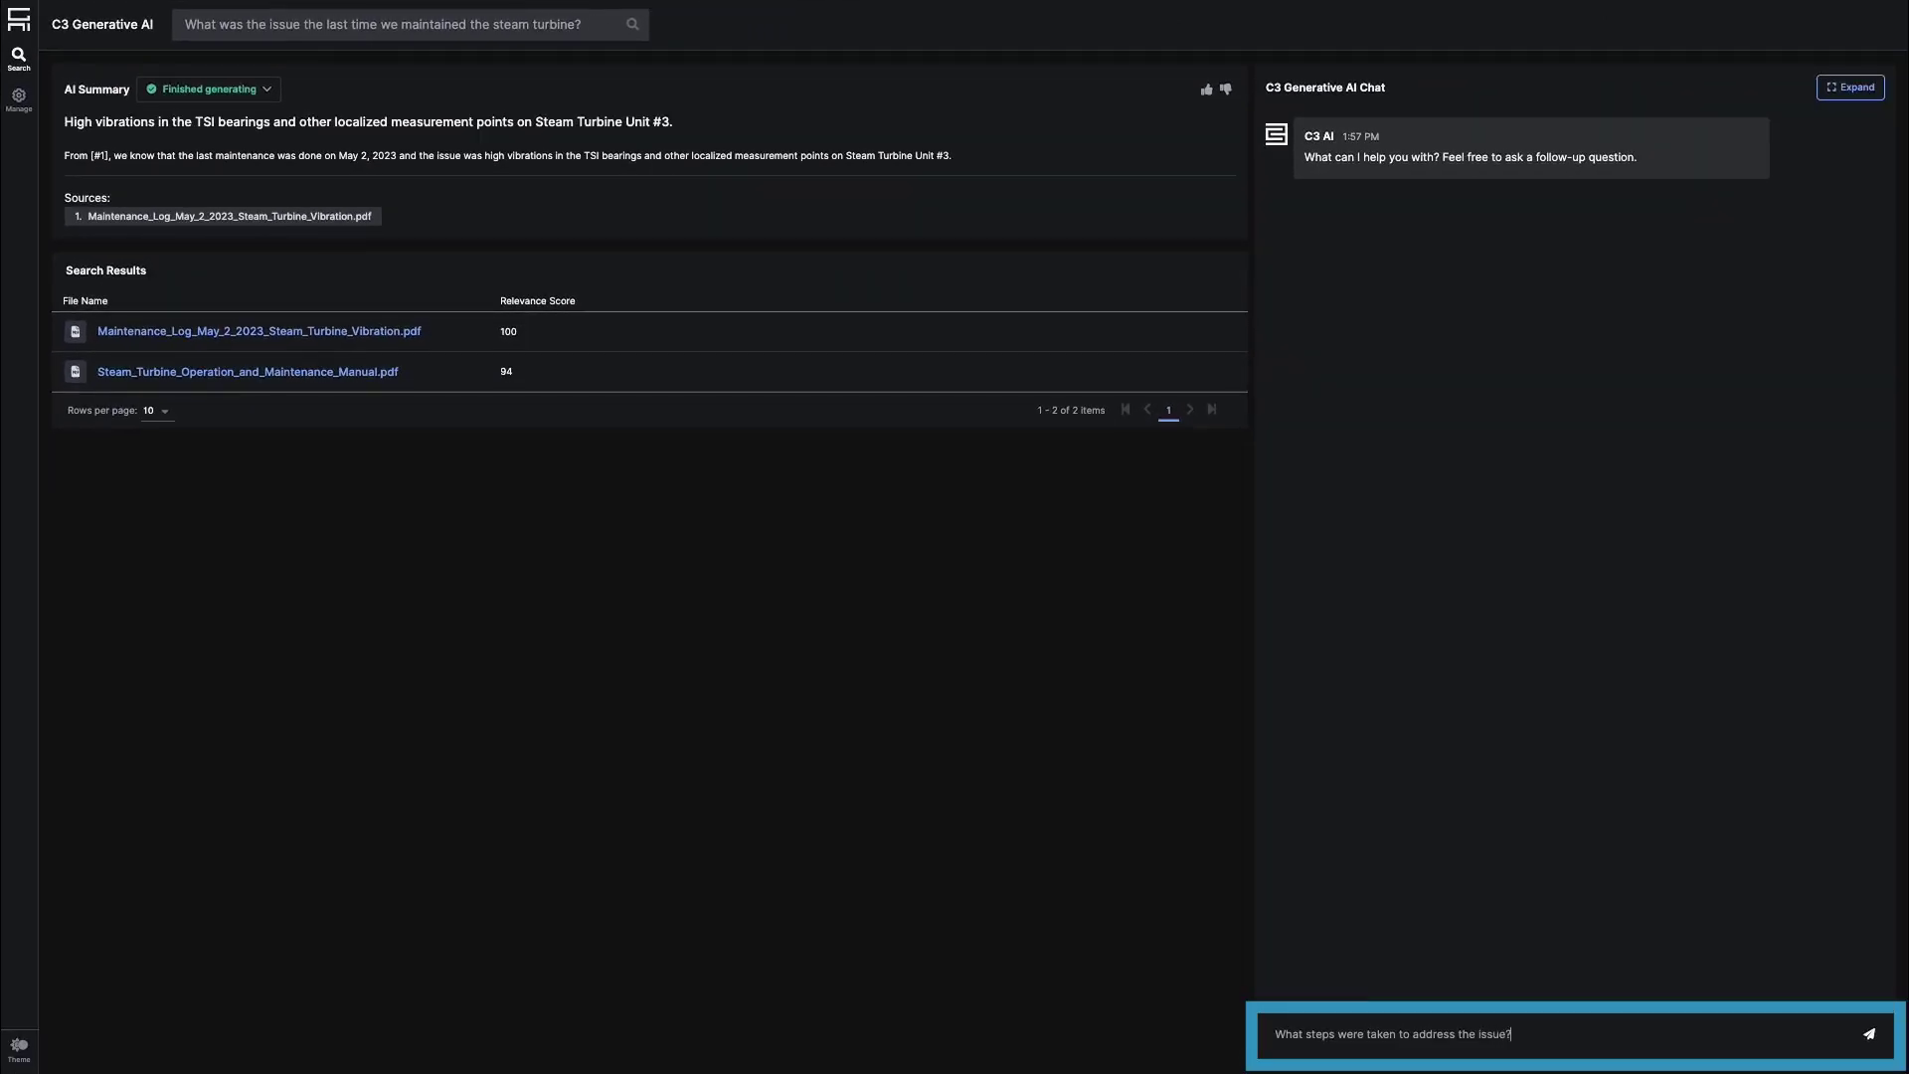
# - Ask the chat 'What steps were taken to address the issue?'
pyautogui.press('Return')
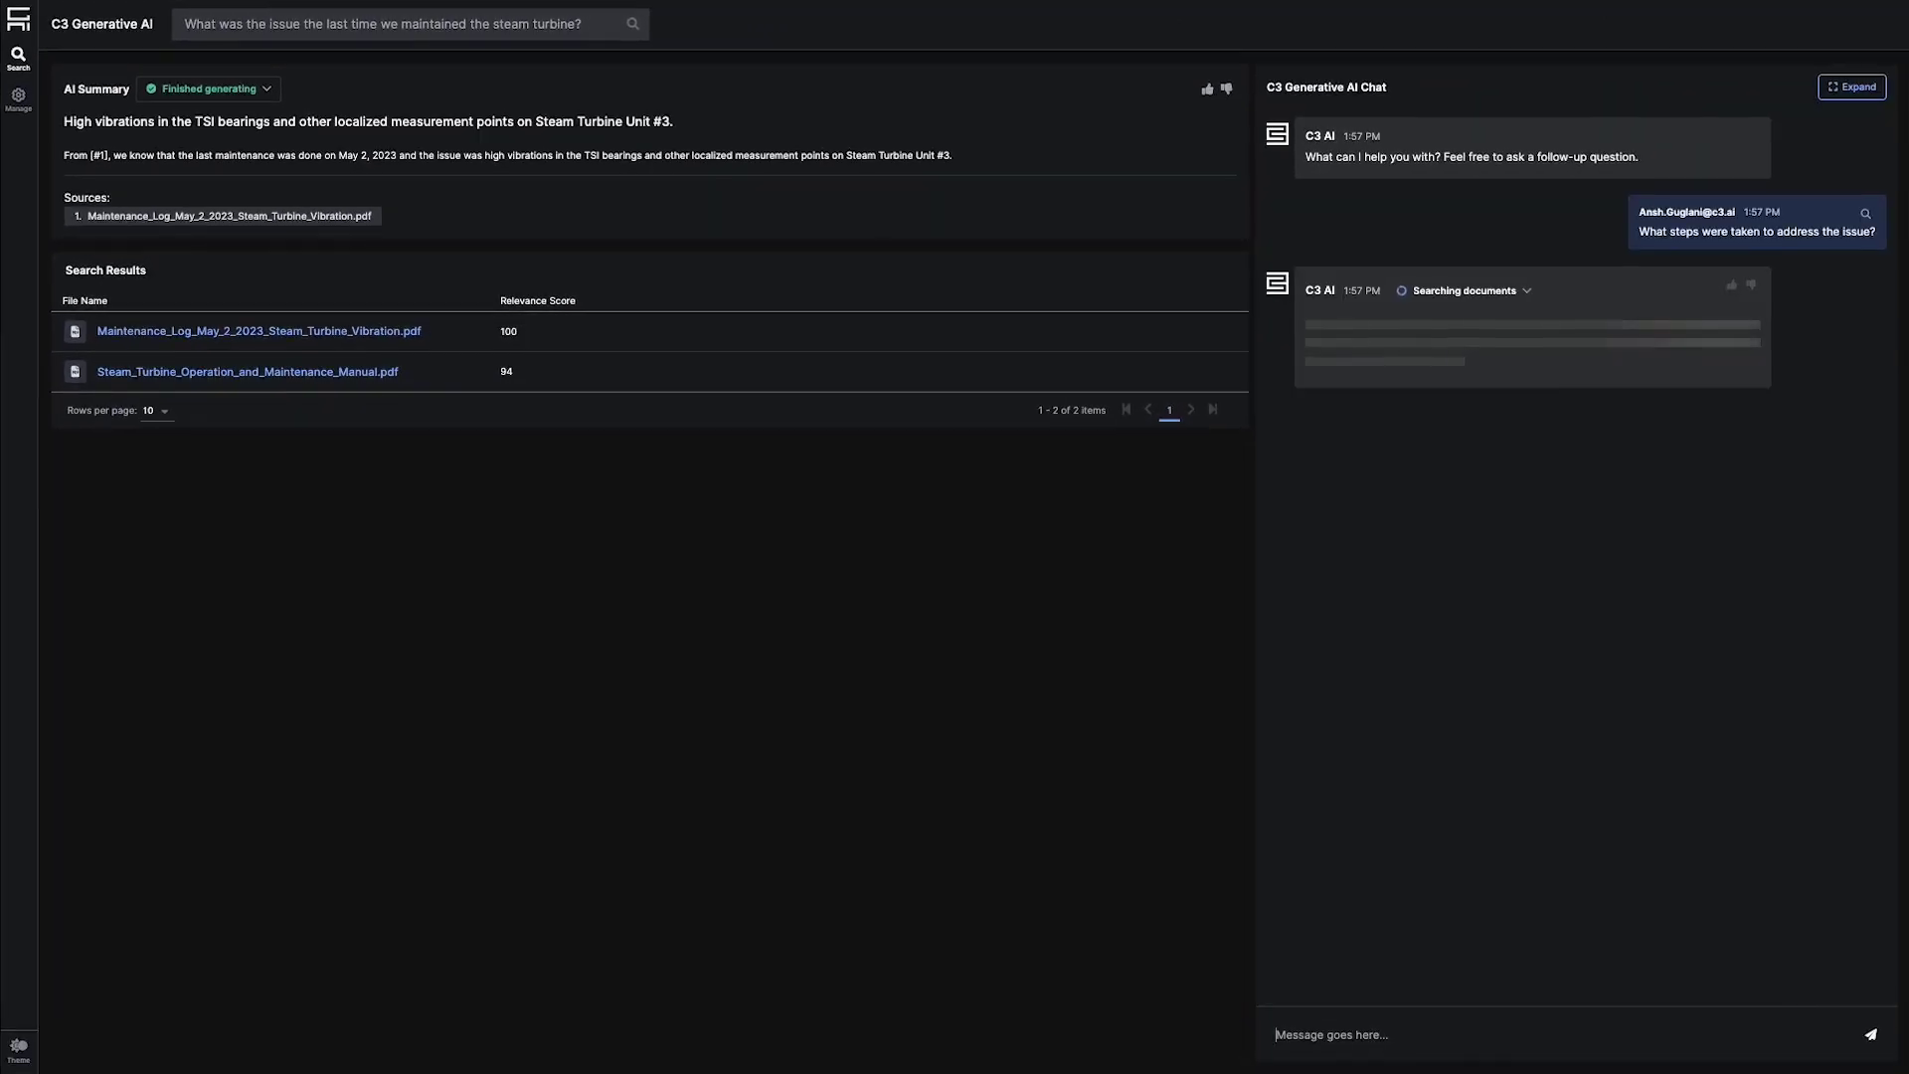